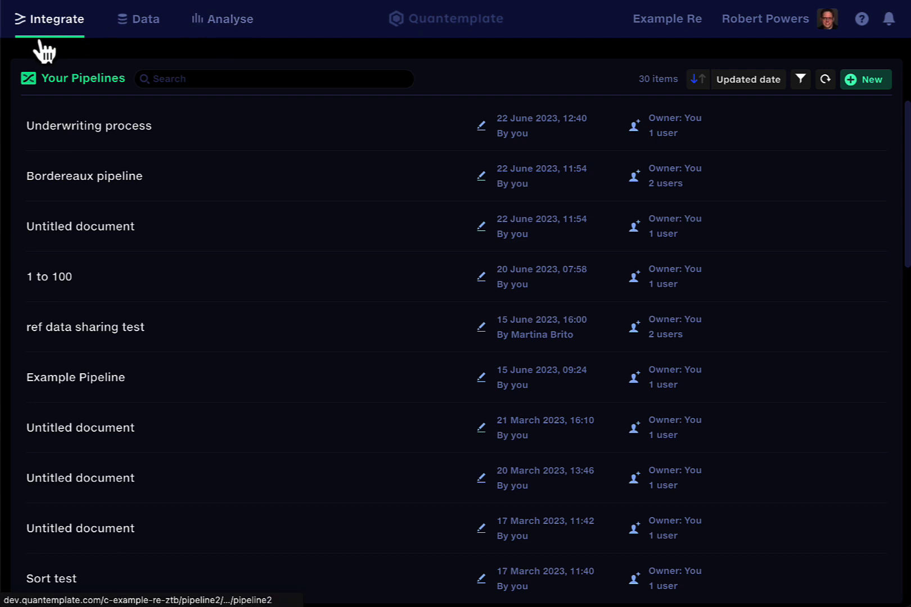
- View the lists of datasets and reports, and return to the datasets list
click(156, 21)
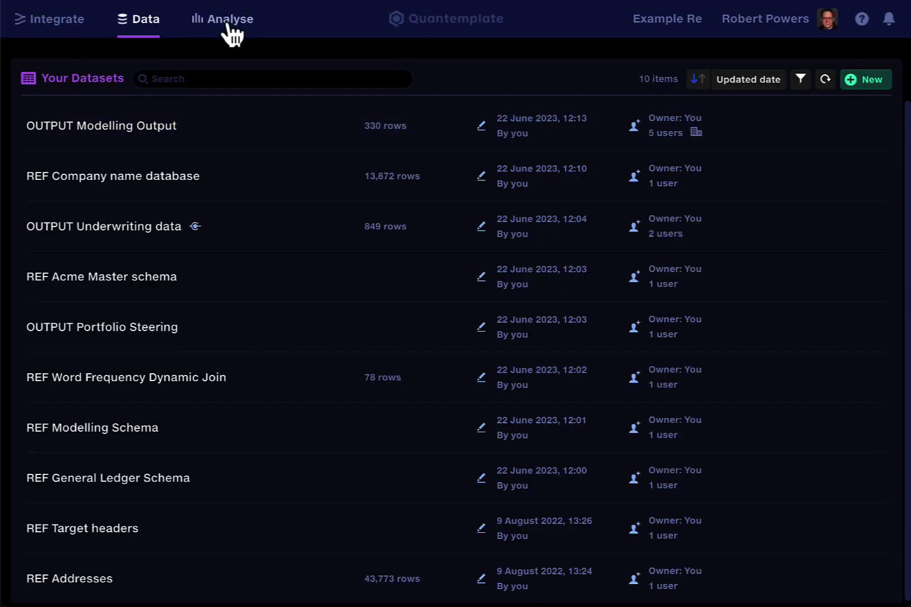
click(231, 25)
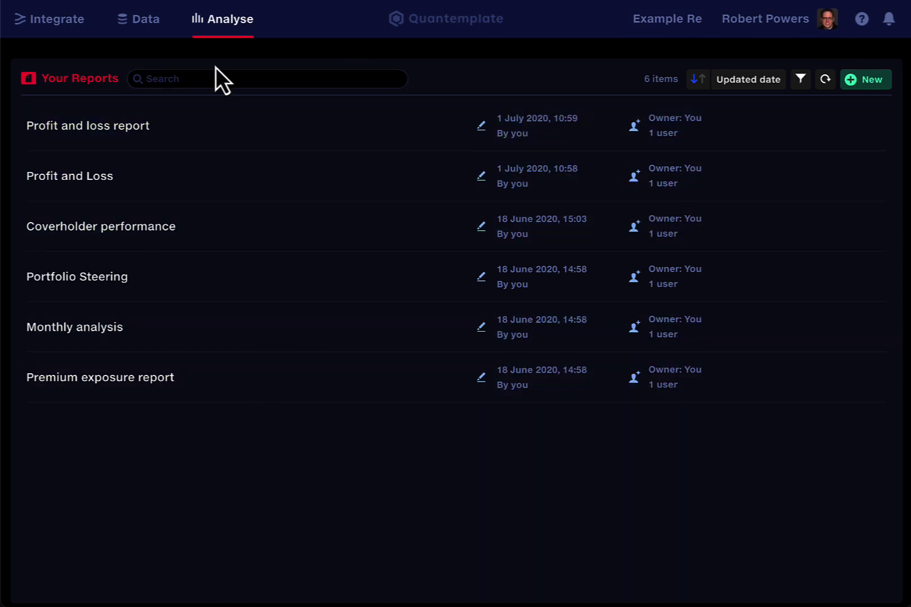
click(145, 35)
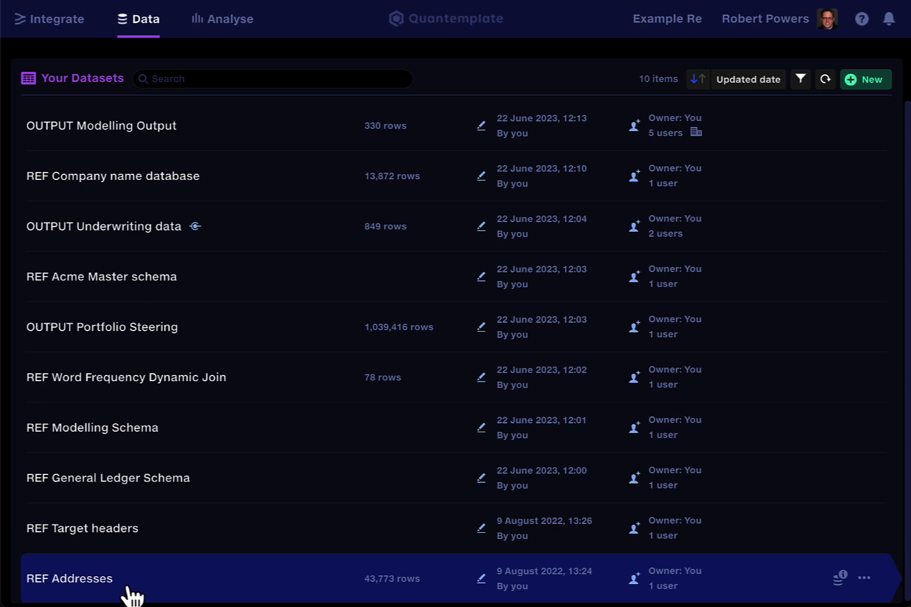
- Sort the datasets list by name instead of by updated date
click(697, 83)
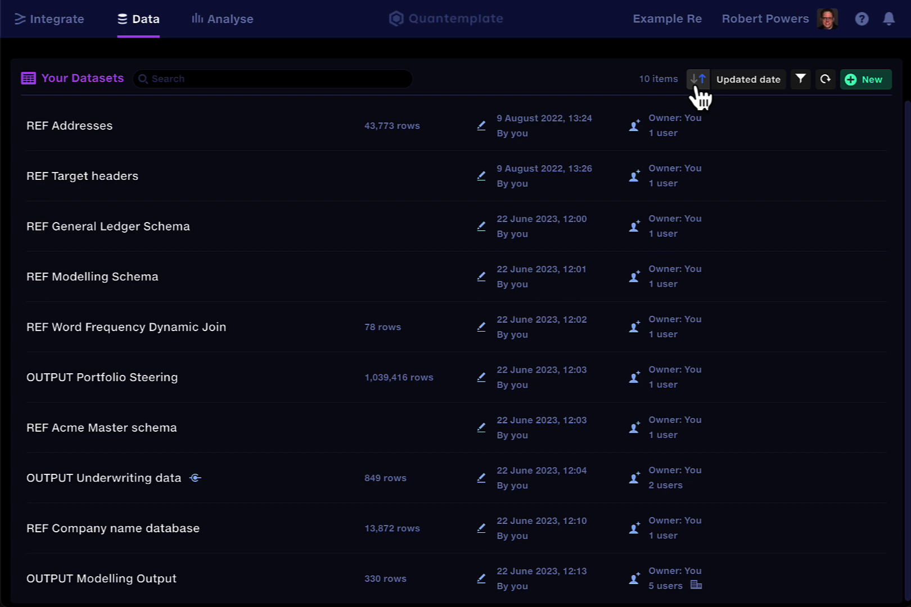
click(696, 87)
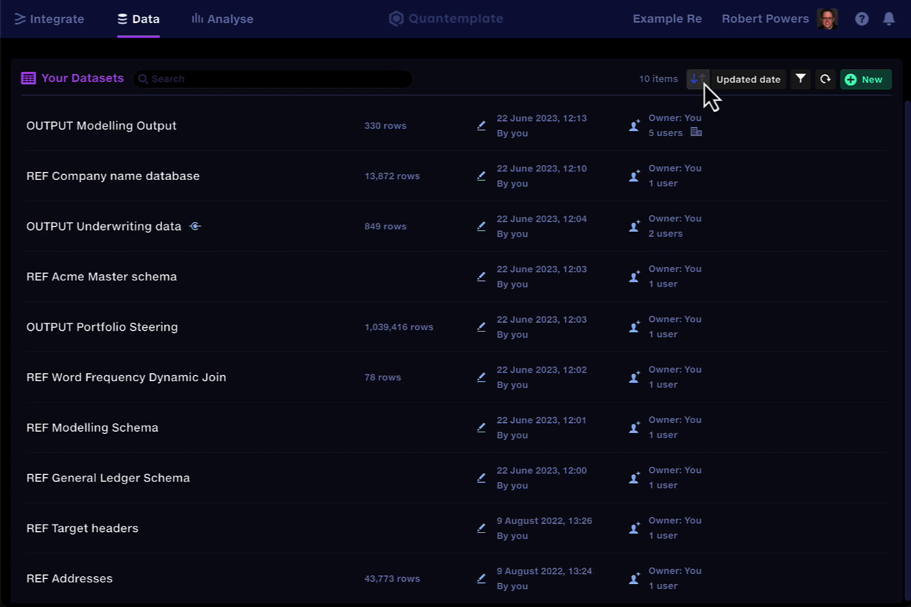
click(743, 90)
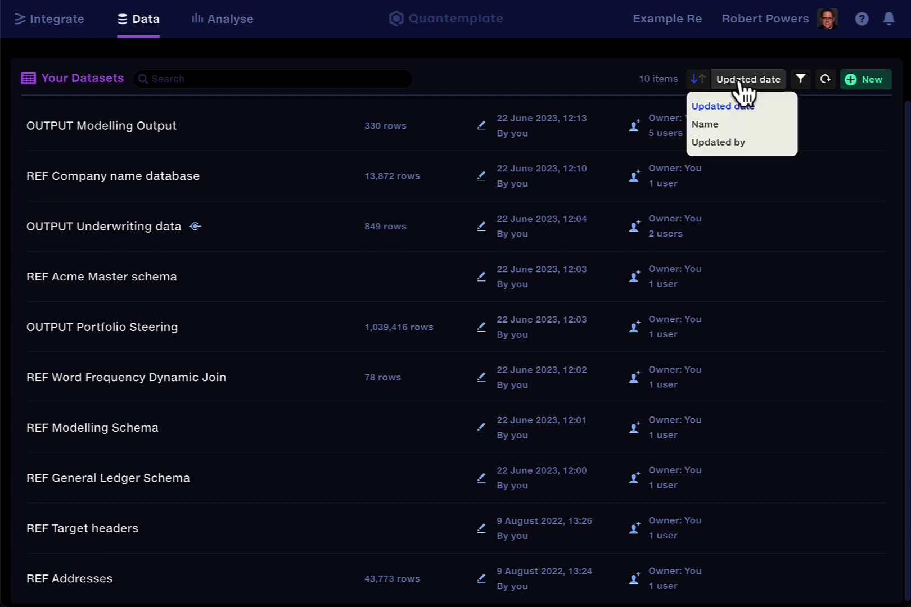
click(728, 125)
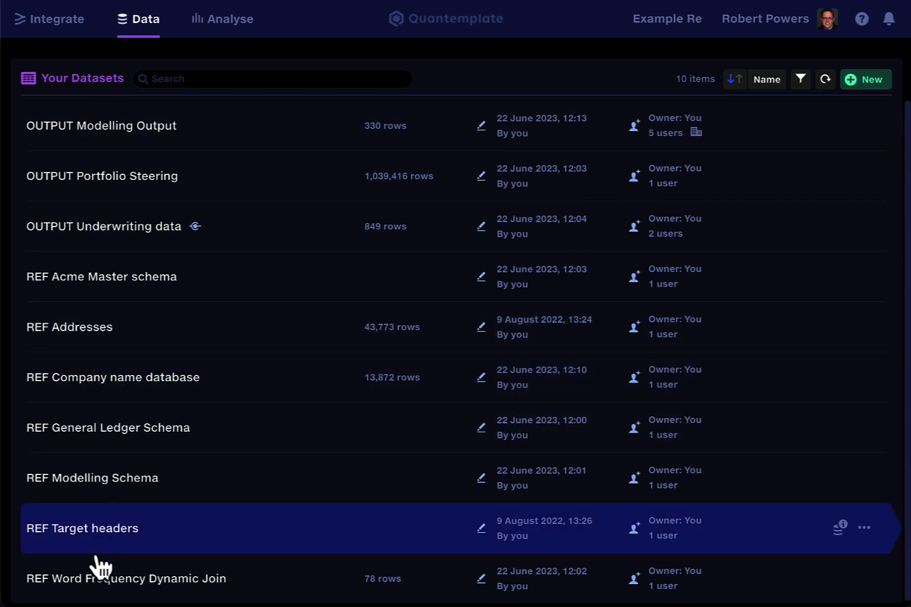
click(766, 81)
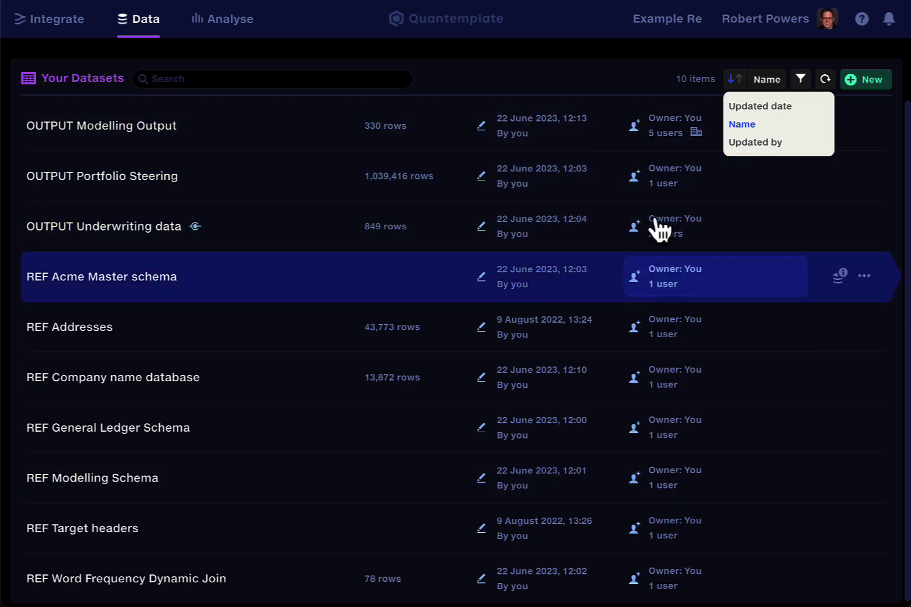
click(635, 86)
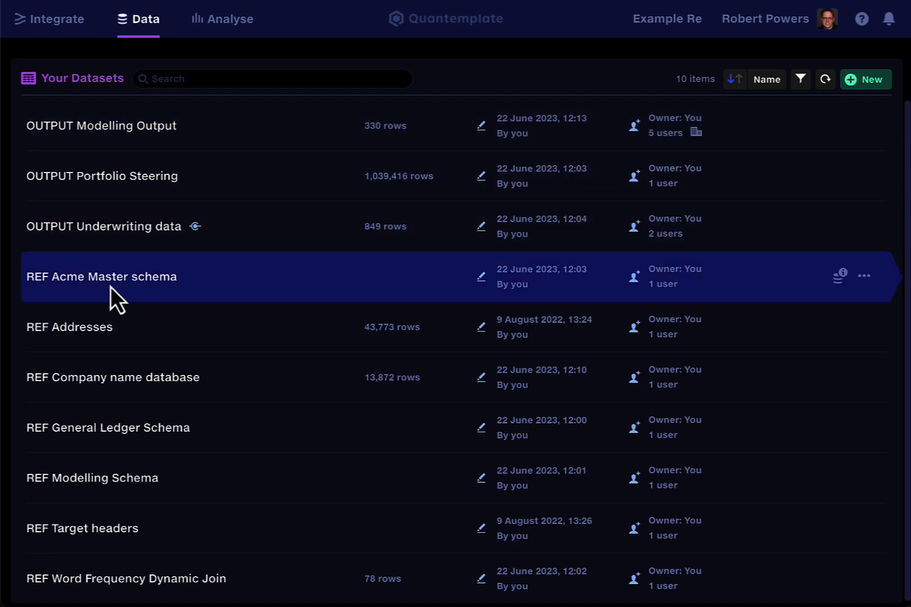
- View the columns of the REF Acme Master schema dataset and return to the datasets list
click(272, 282)
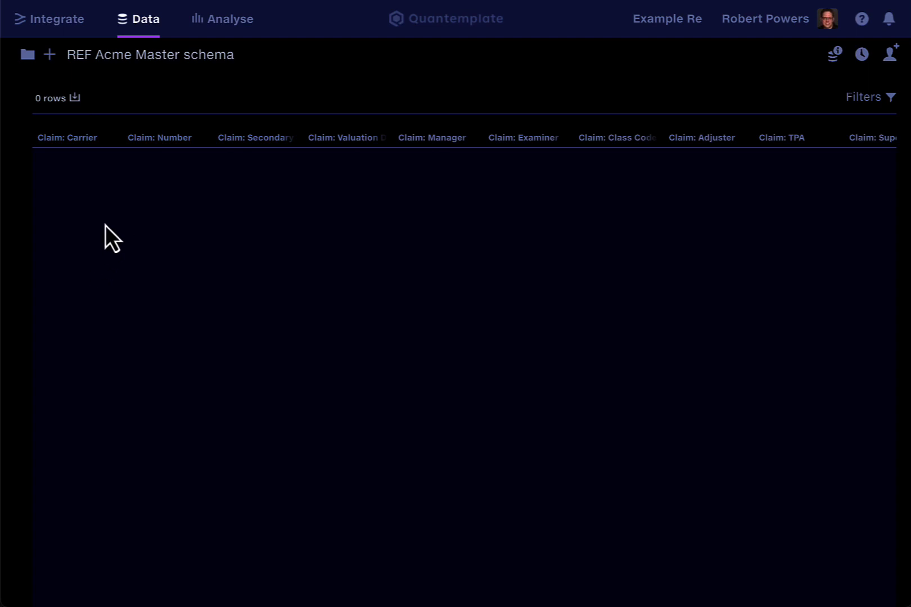
click(28, 56)
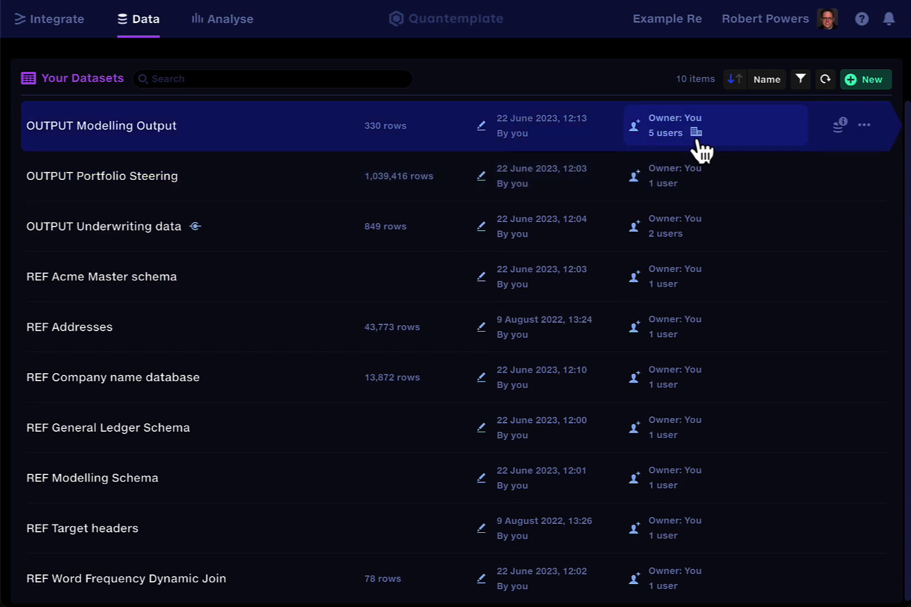
- Share the OUTPUT Modelling Output dataset with an individual colleague, granting Can edit access
click(727, 139)
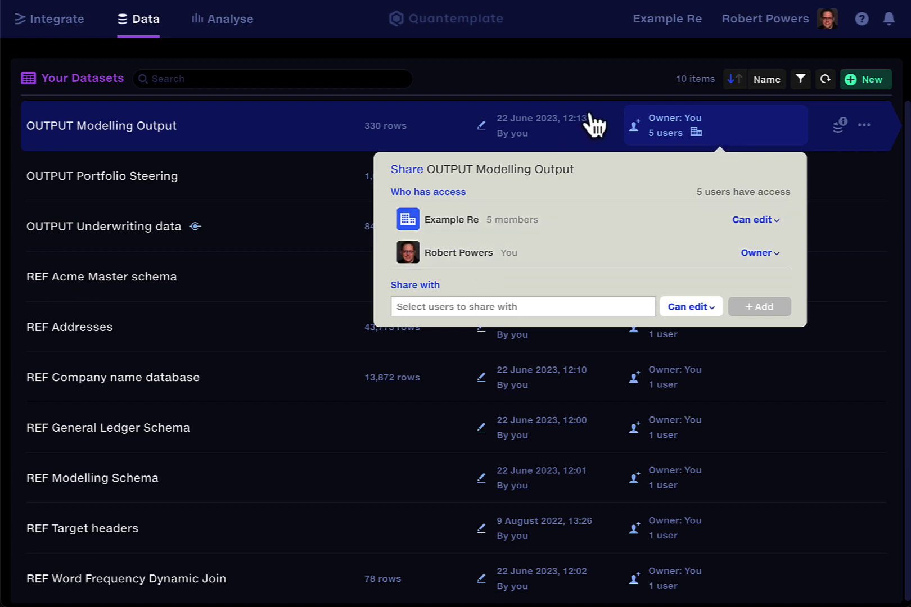
click(484, 307)
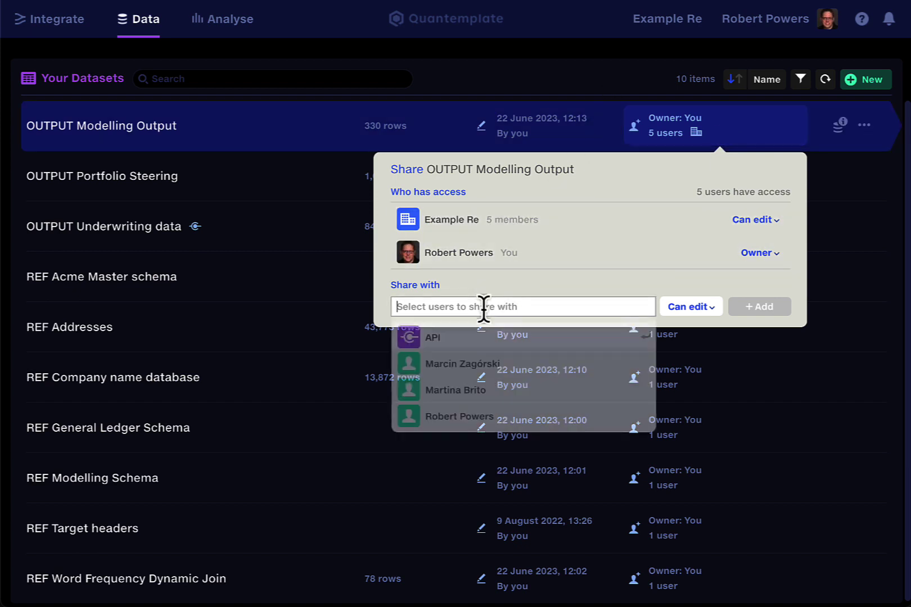
click(467, 392)
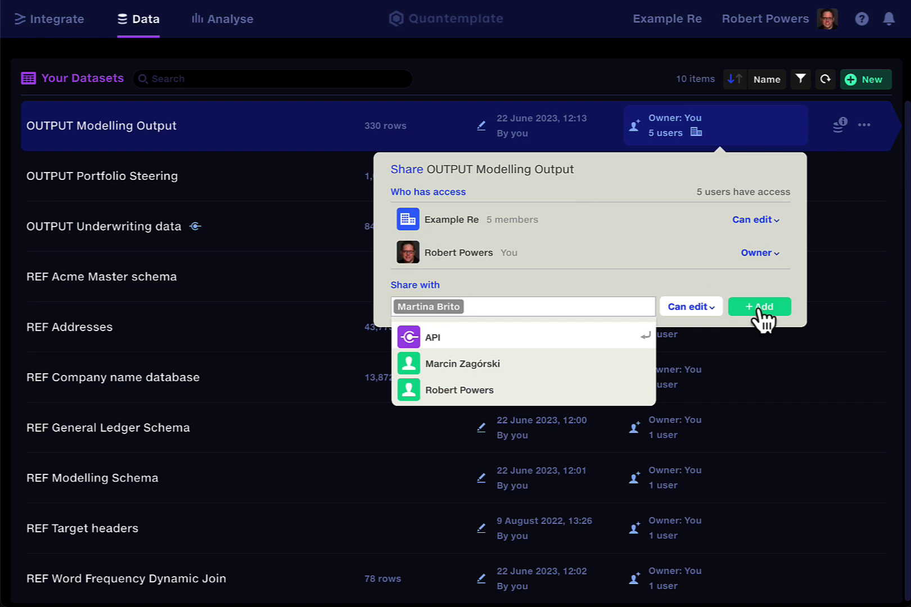
mouse_move(431, 316)
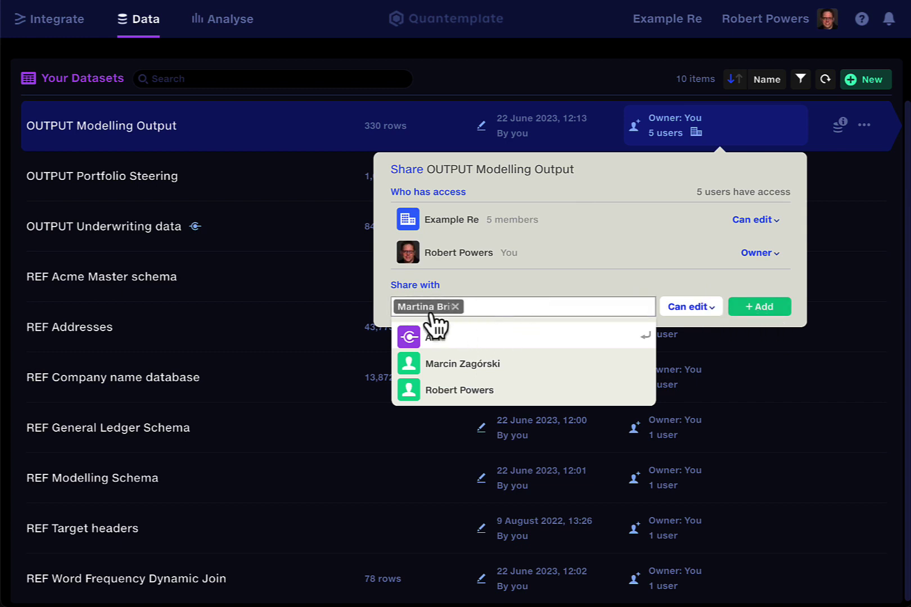
click(770, 318)
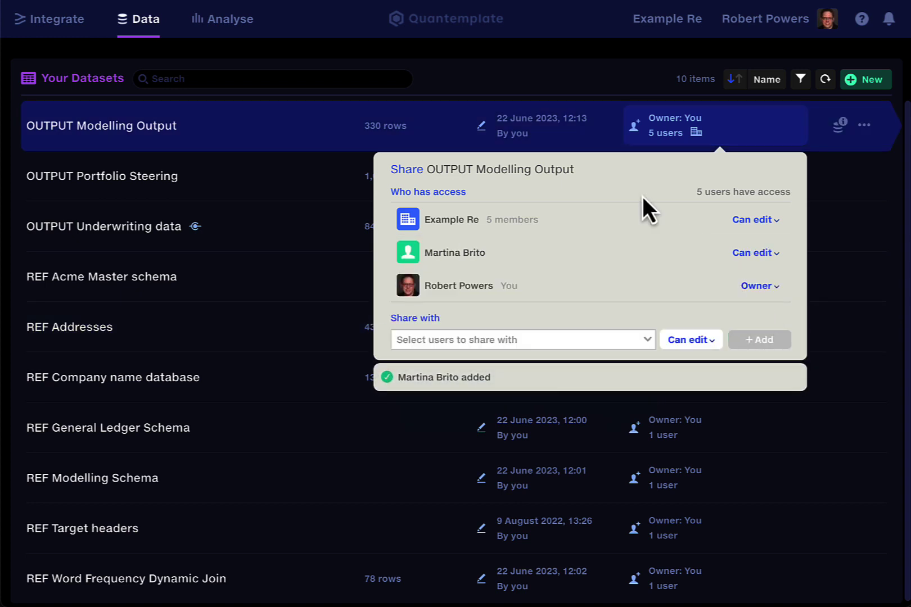
click(617, 82)
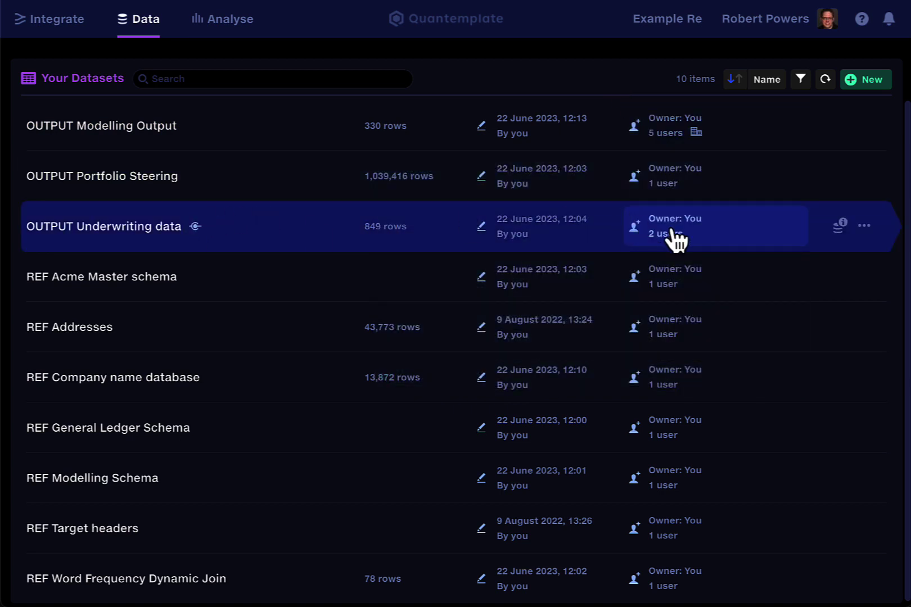
- Check who has access to the OUTPUT Underwriting data dataset, and view its general information and update details
click(708, 229)
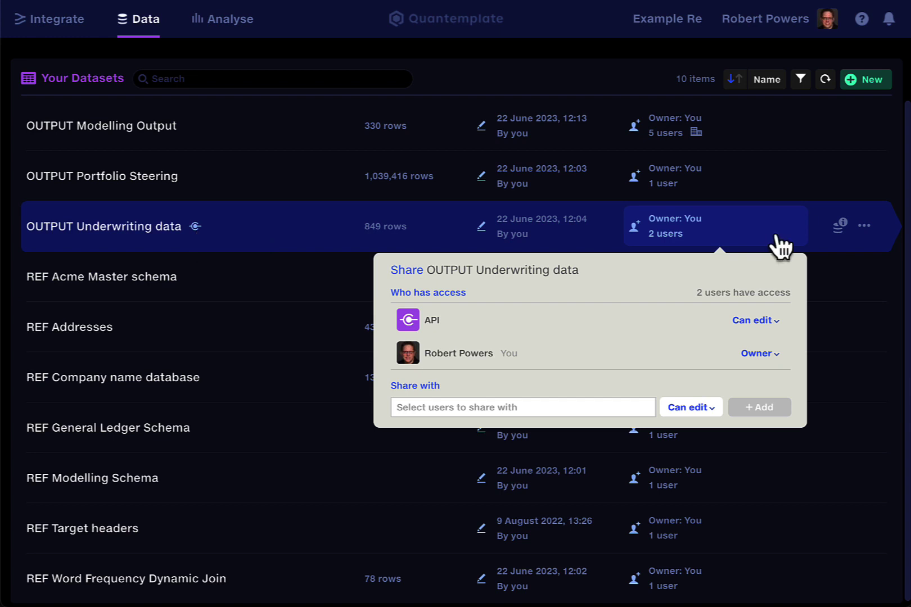
click(840, 236)
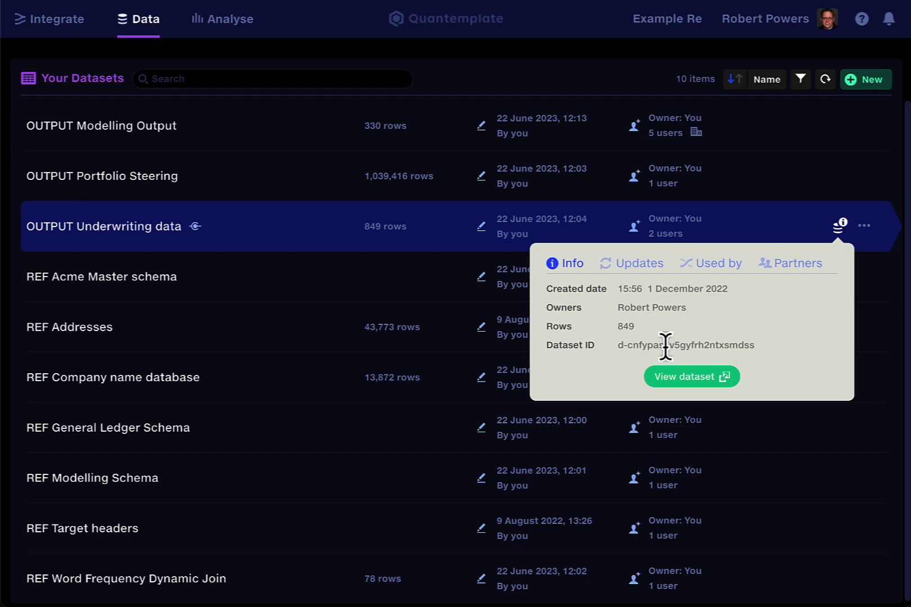
click(643, 268)
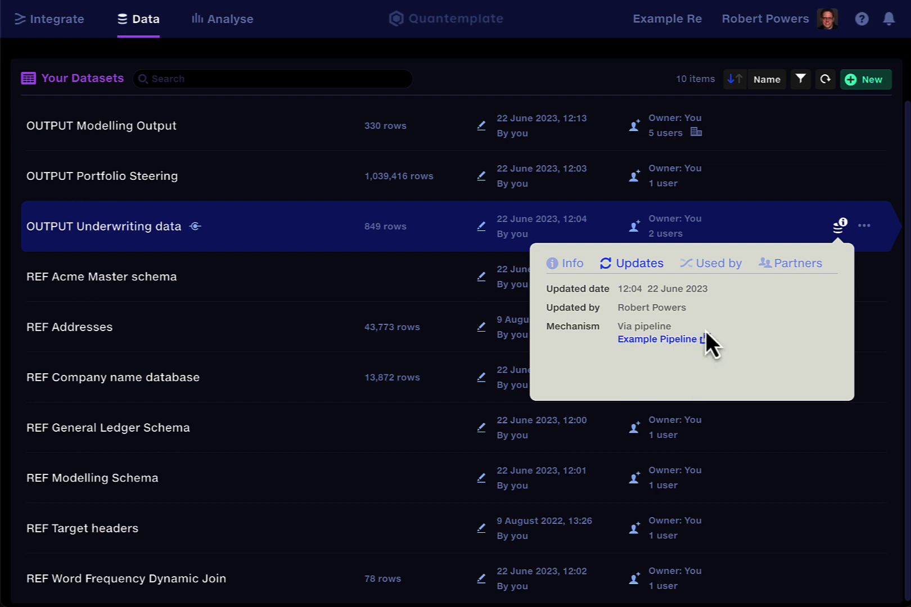
- Review which pipelines use and update the OUTPUT Modelling Output dataset, and which partner organisations it is shared with
click(838, 130)
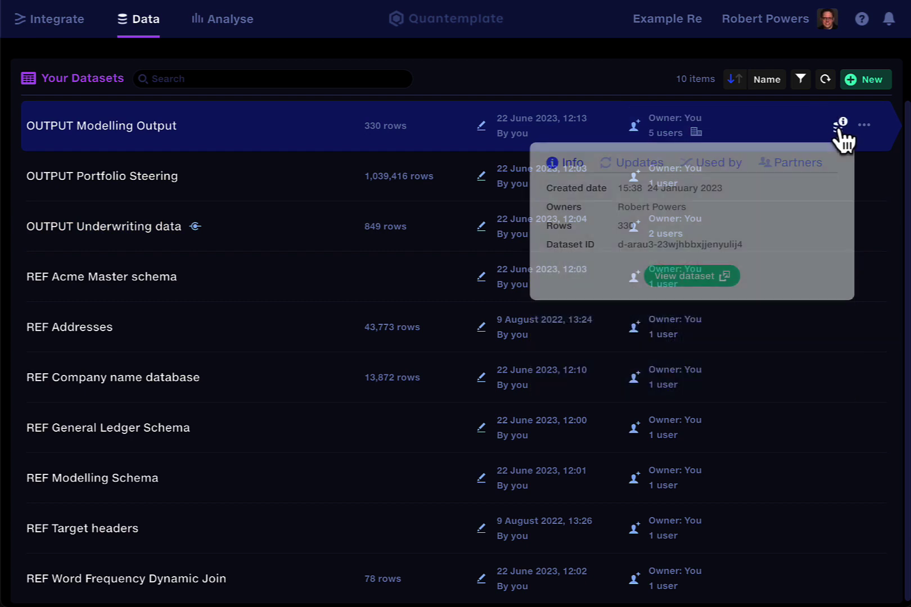
click(720, 168)
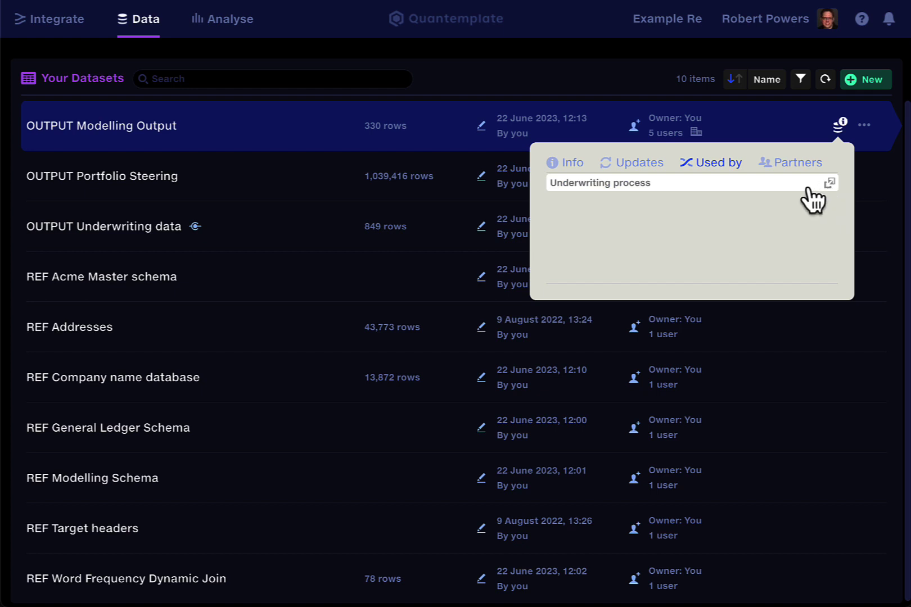
click(798, 163)
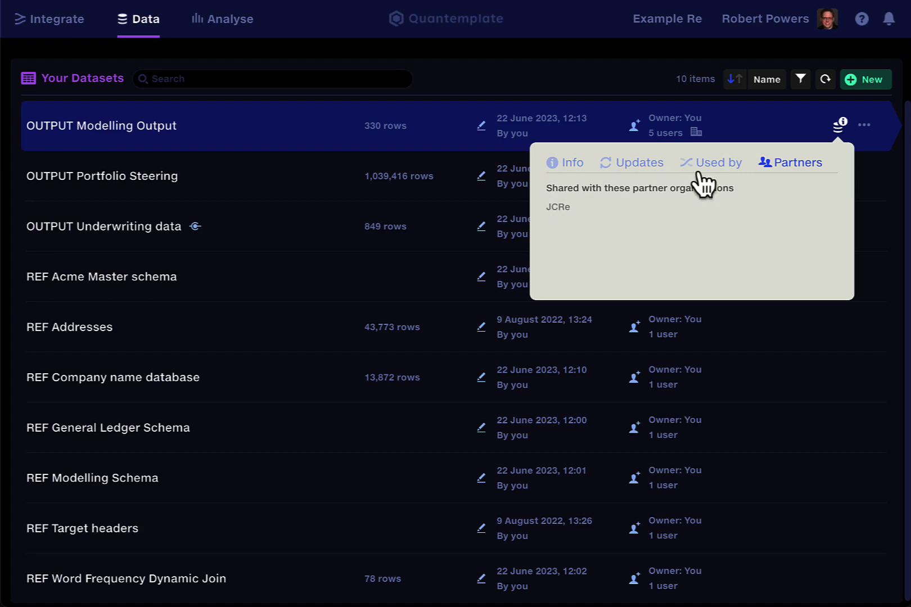
click(726, 169)
click(617, 172)
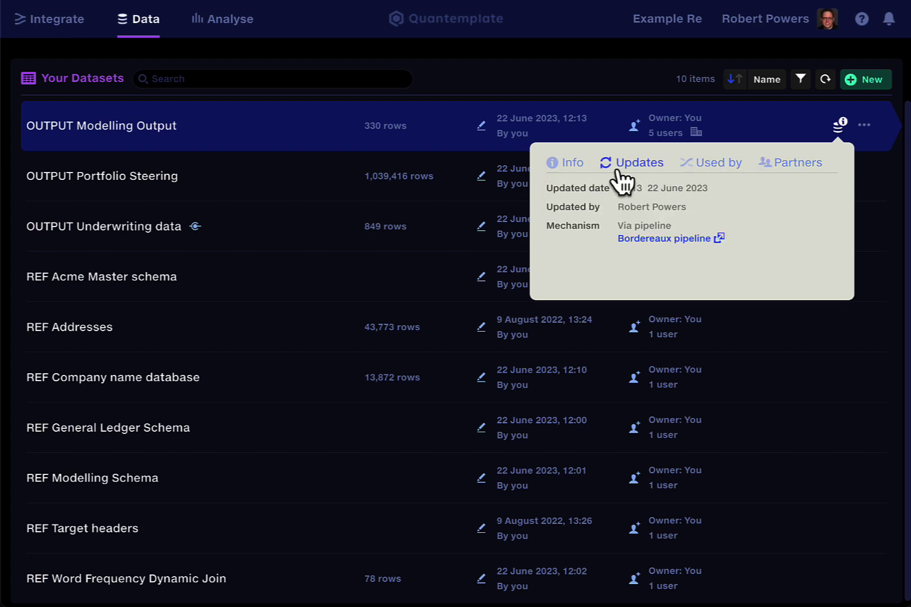
click(727, 172)
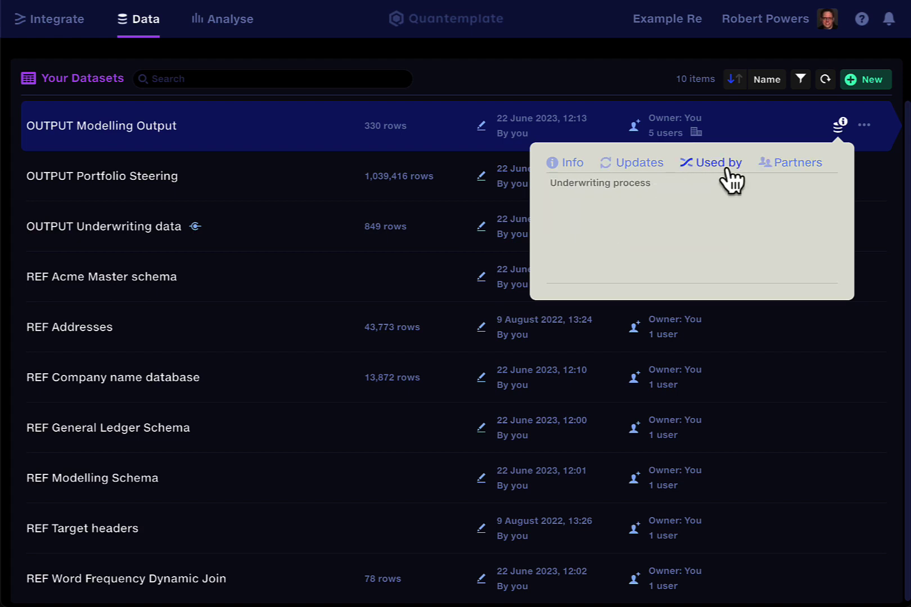
click(647, 168)
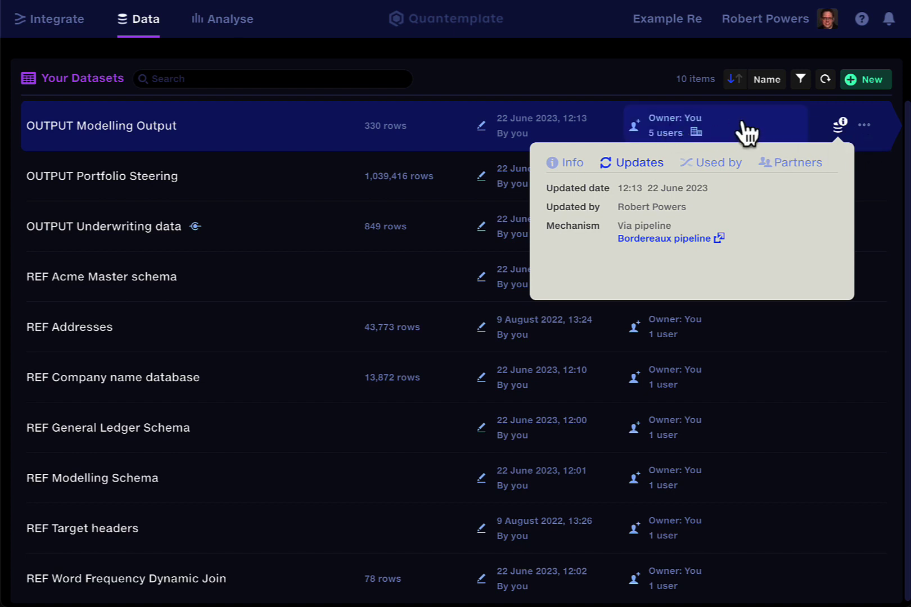
click(607, 89)
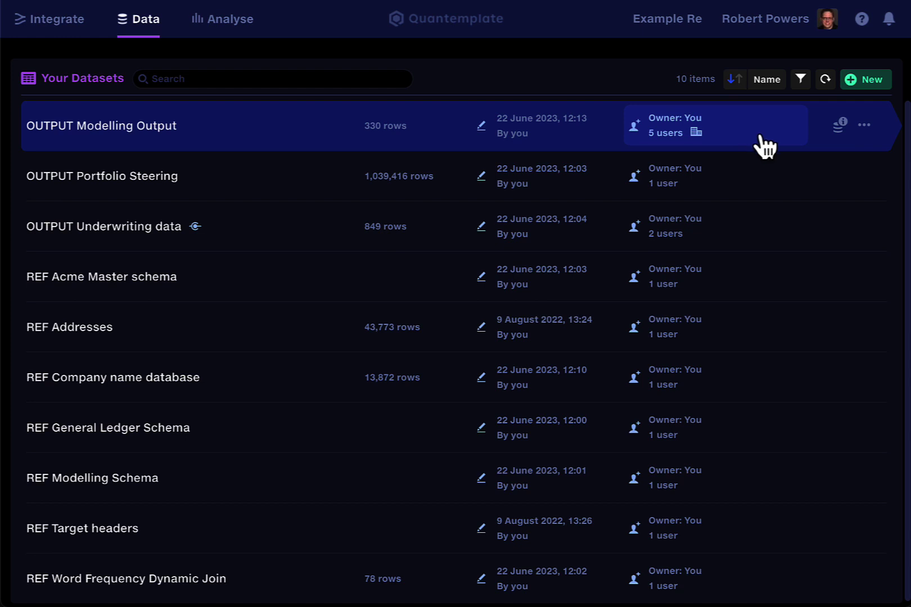
- Duplicate the OUTPUT Modelling Output dataset
click(864, 131)
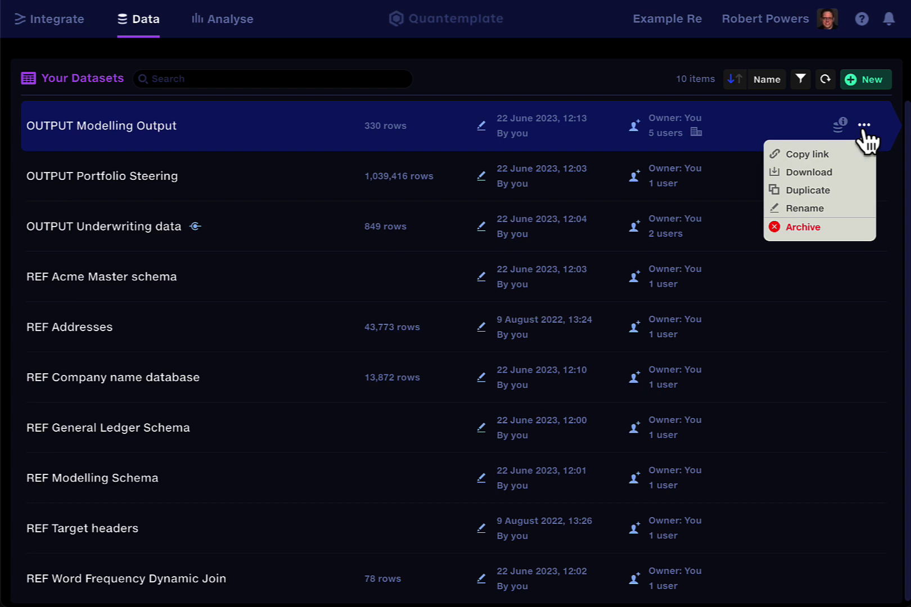
click(798, 192)
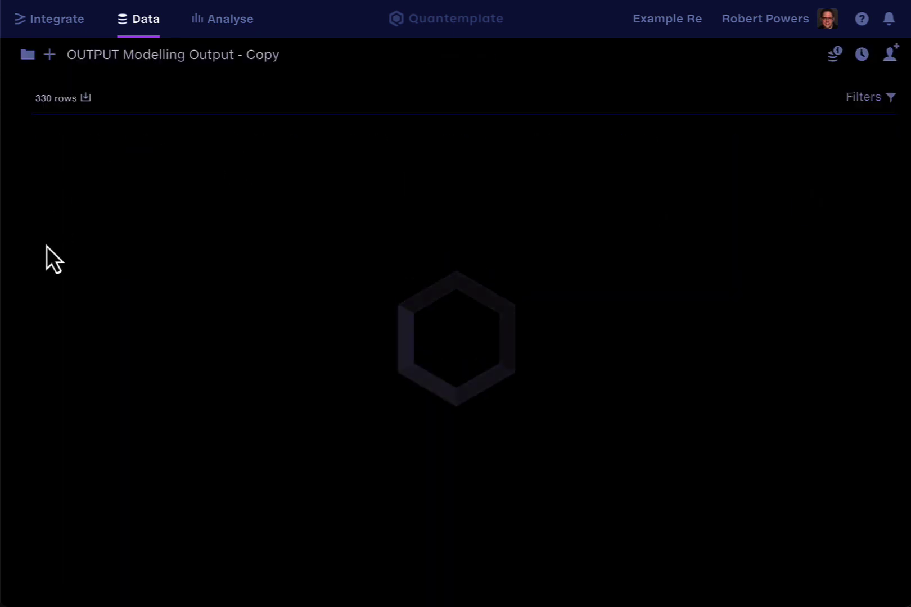
click(239, 56)
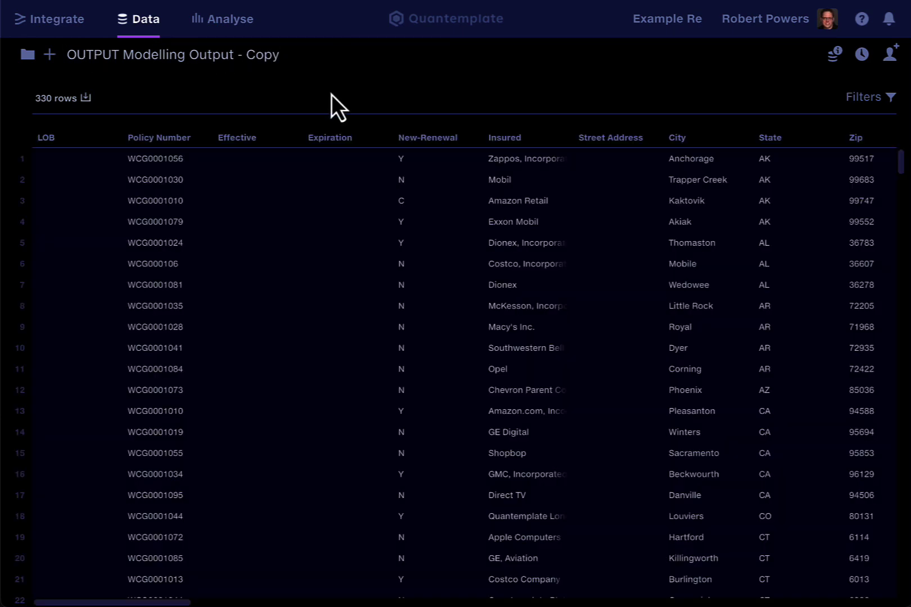
click(264, 55)
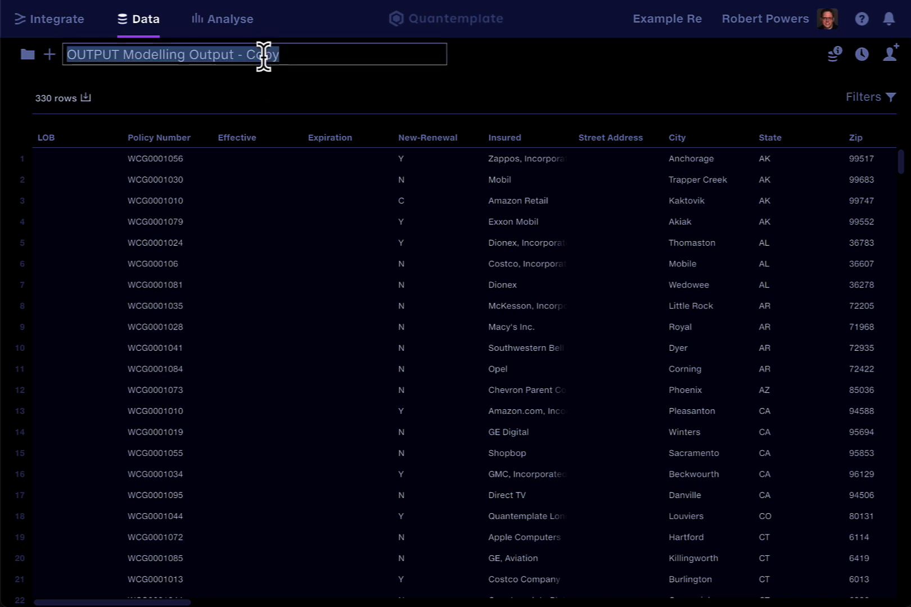
click(262, 85)
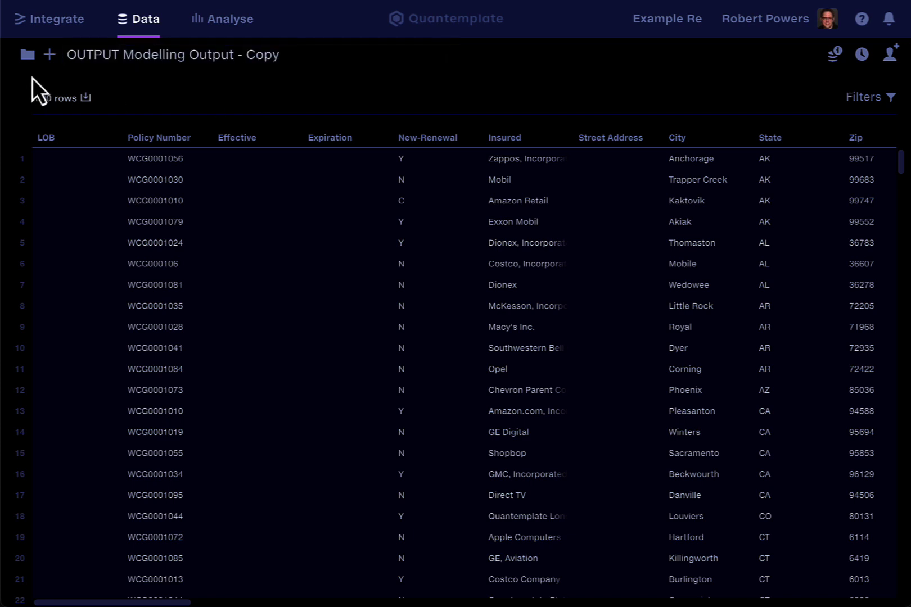
- Return to the datasets list and rename the OUTPUT Modelling Output - Copy dataset as OUTPUT Modelling Output 2
click(31, 57)
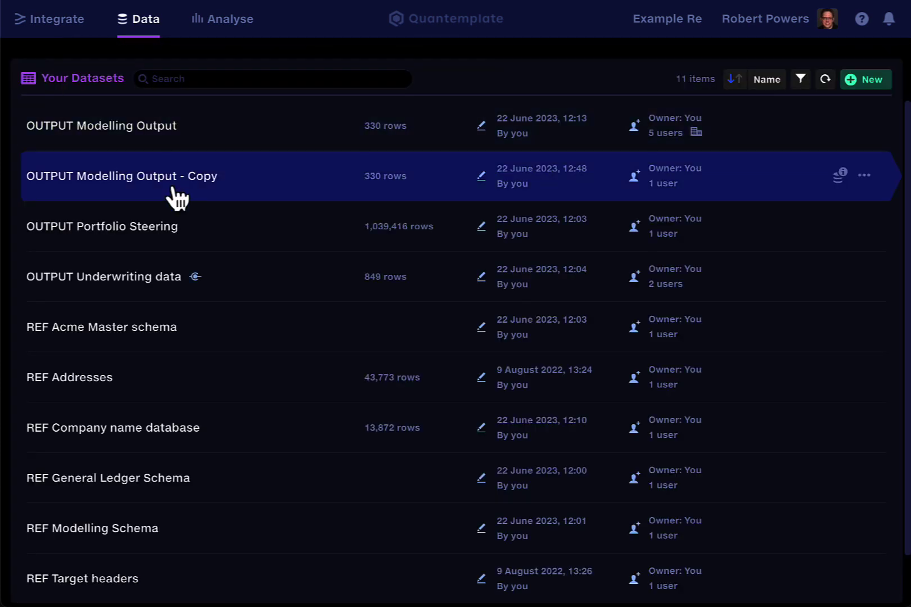
click(865, 175)
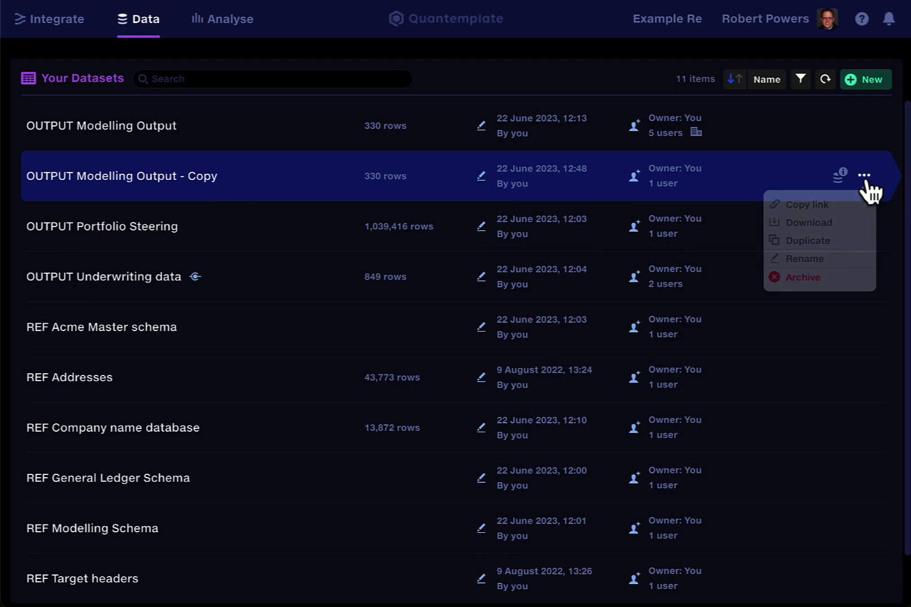
click(821, 264)
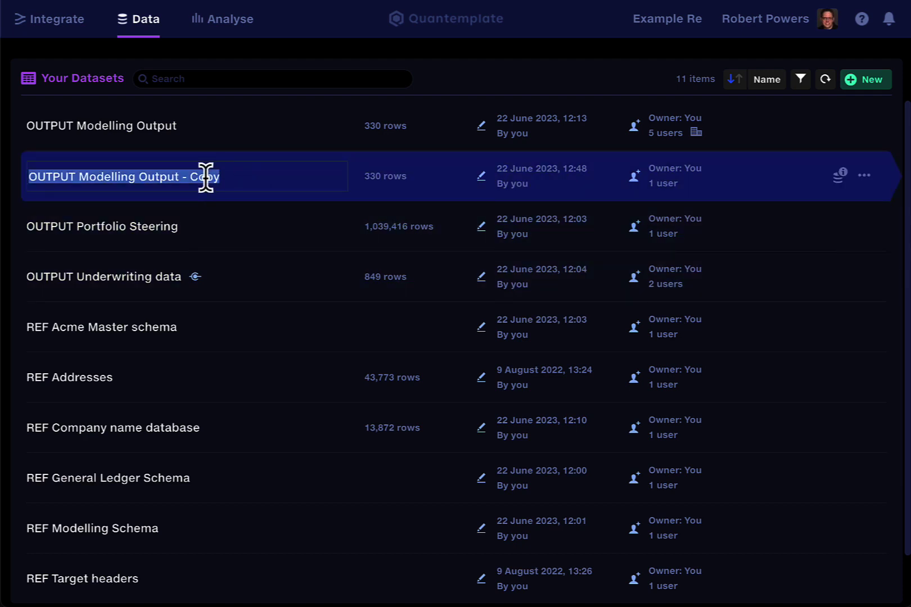
double_click(206, 178)
key(BackSpace)
key(BackSpace)
key(BackSpace)
key(BackSpace)
text(2)
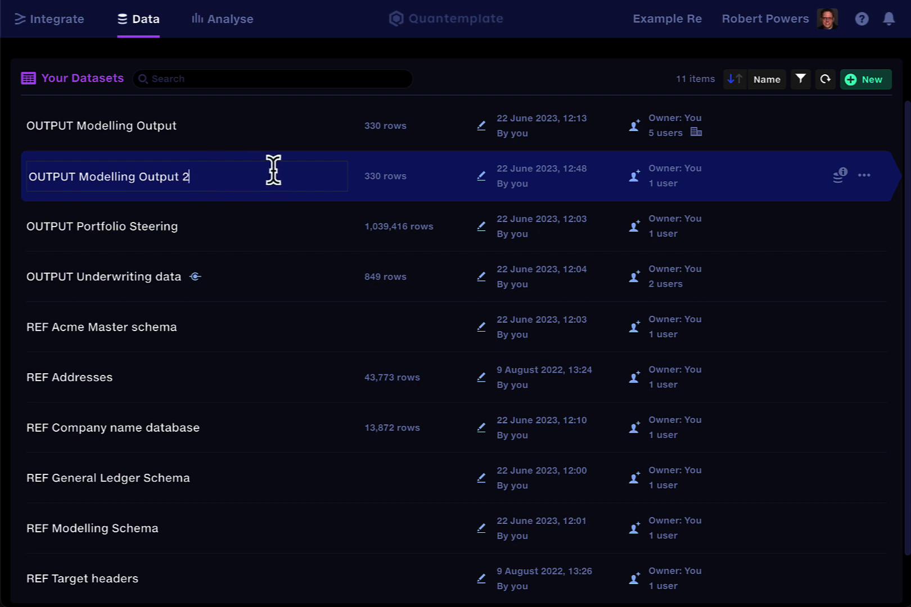
key(Return)
click(775, 194)
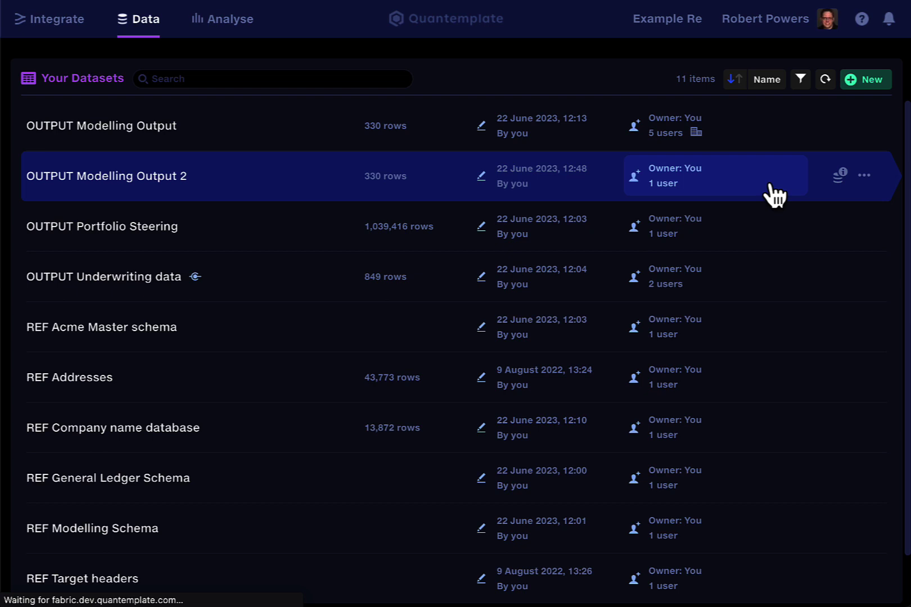
- Archive the OUTPUT Modelling Output 2 dataset and confirm the archiving
click(864, 177)
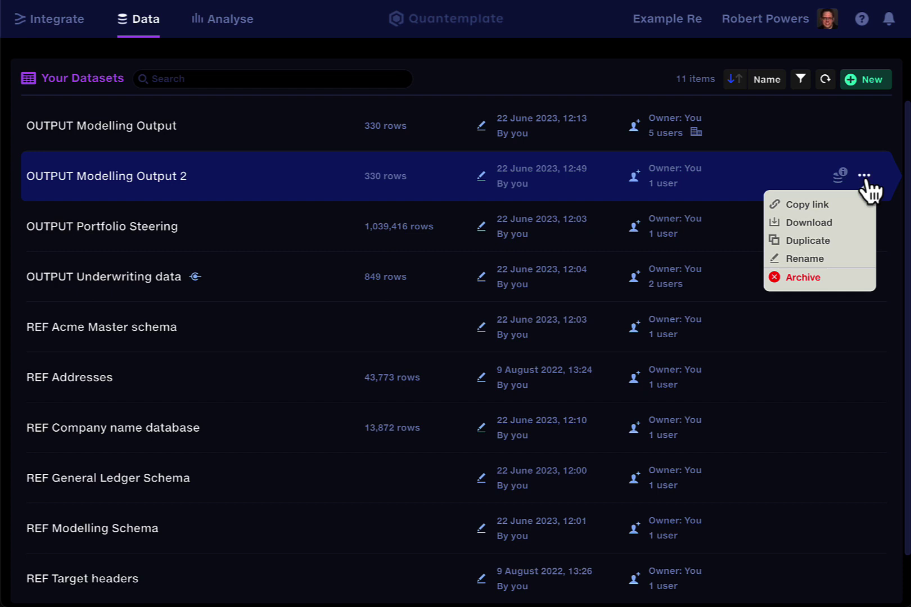
click(797, 278)
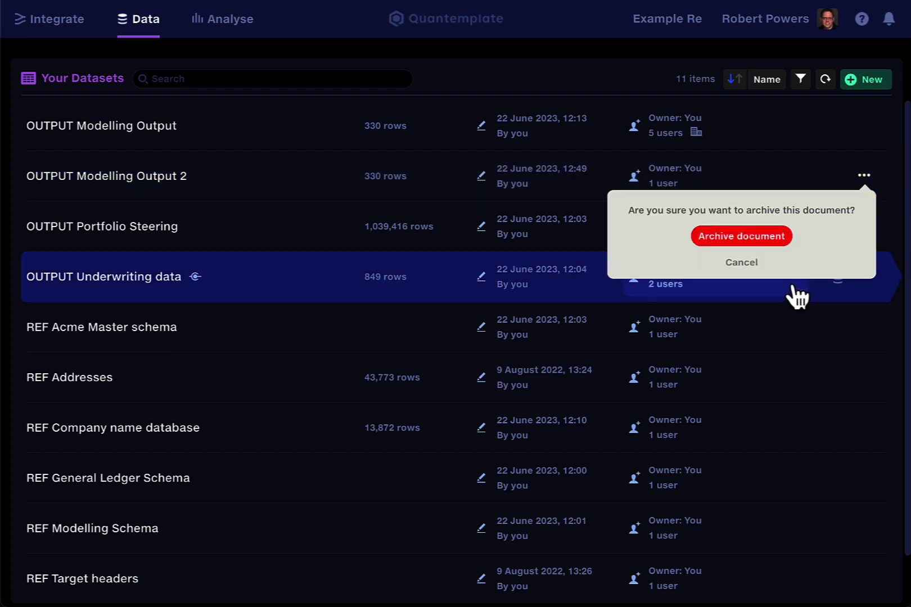
click(765, 239)
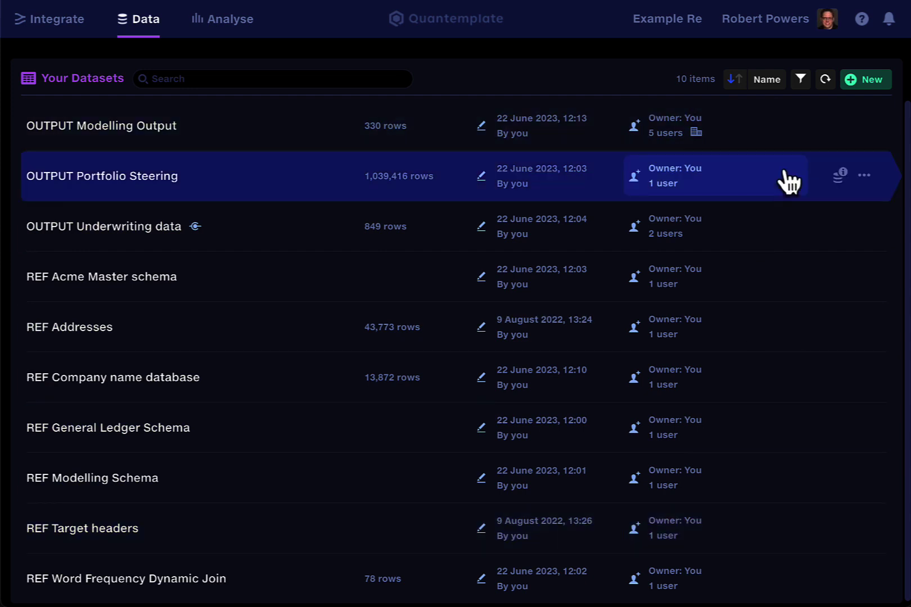
- Show the archived datasets in the list, look through them, and hide them again
click(826, 80)
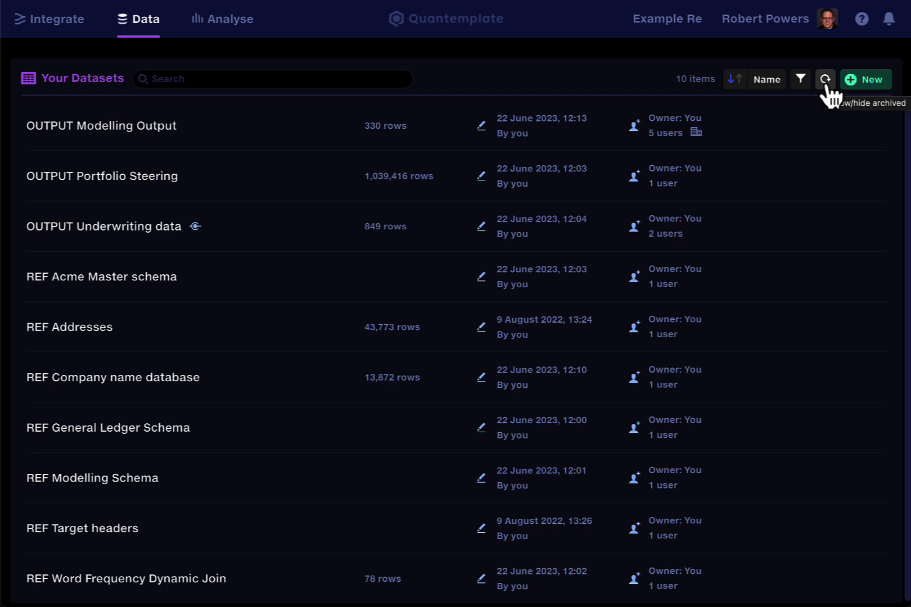
click(825, 82)
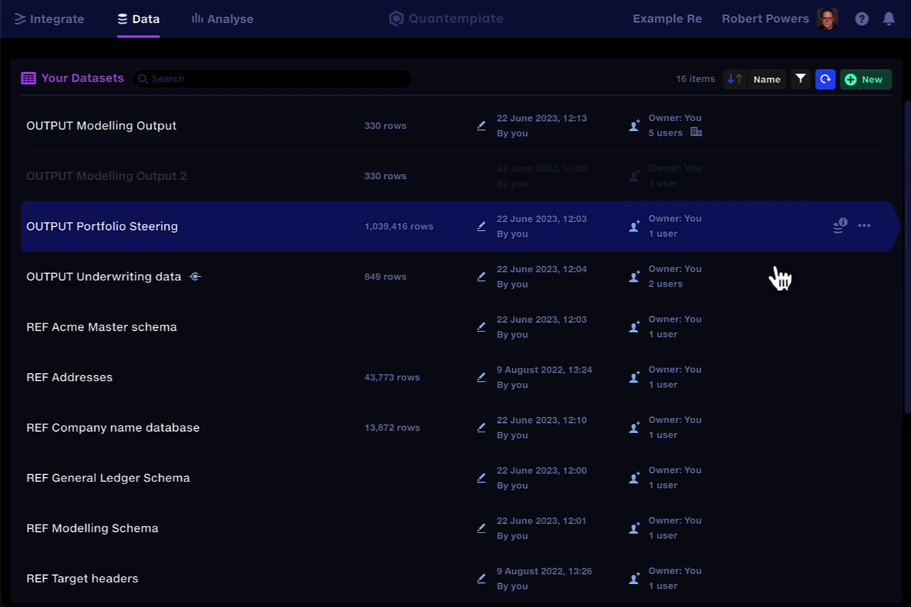
scroll(780, 278, down, 5)
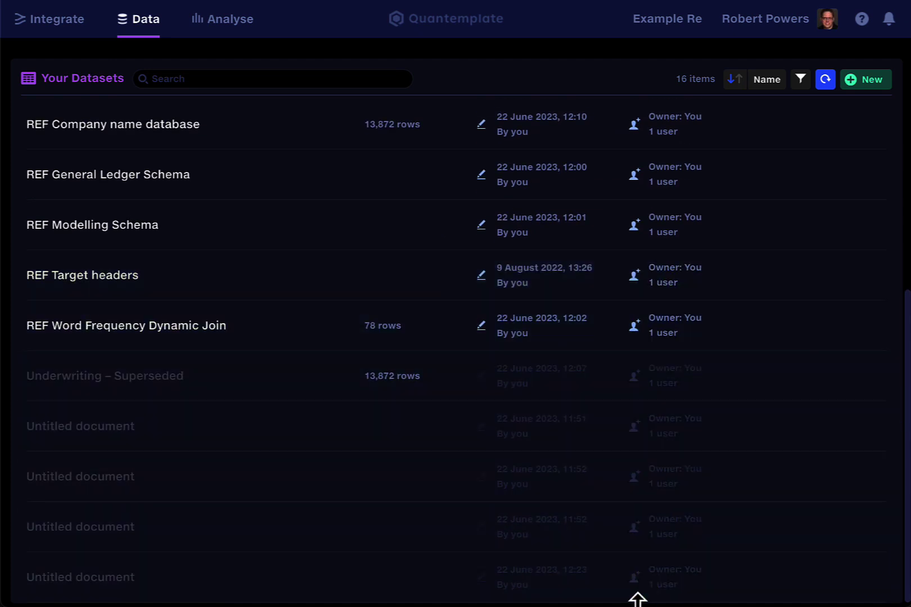
scroll(649, 497, up, 1)
scroll(652, 498, up, 5)
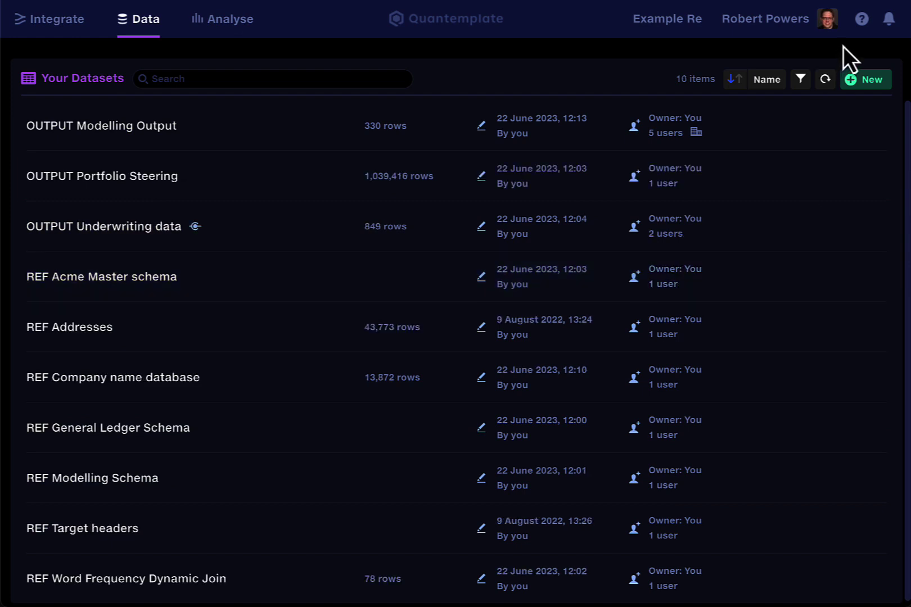
click(822, 85)
- Add a blank filter to the datasets list, and search the datasets for "ad" before clearing the search
click(825, 100)
click(60, 113)
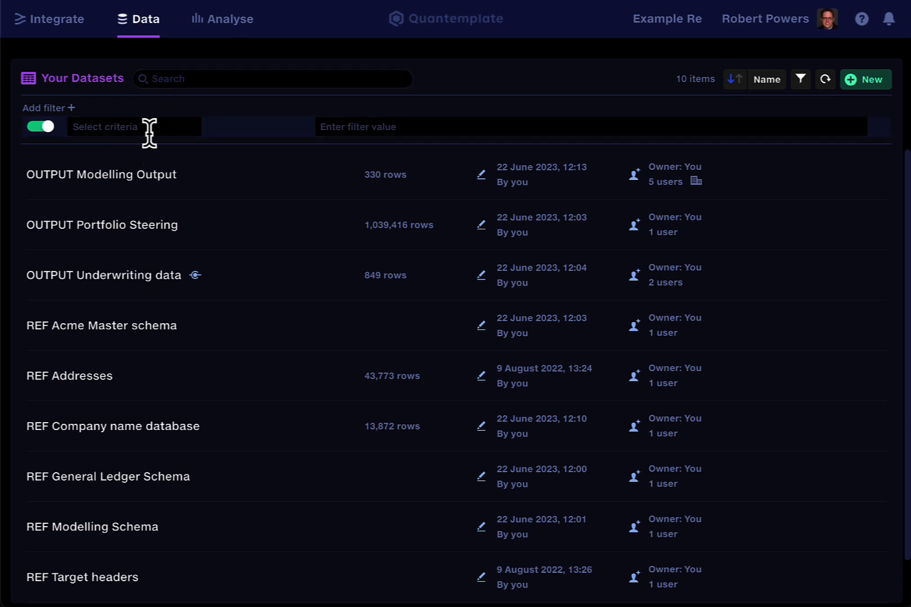
click(166, 76)
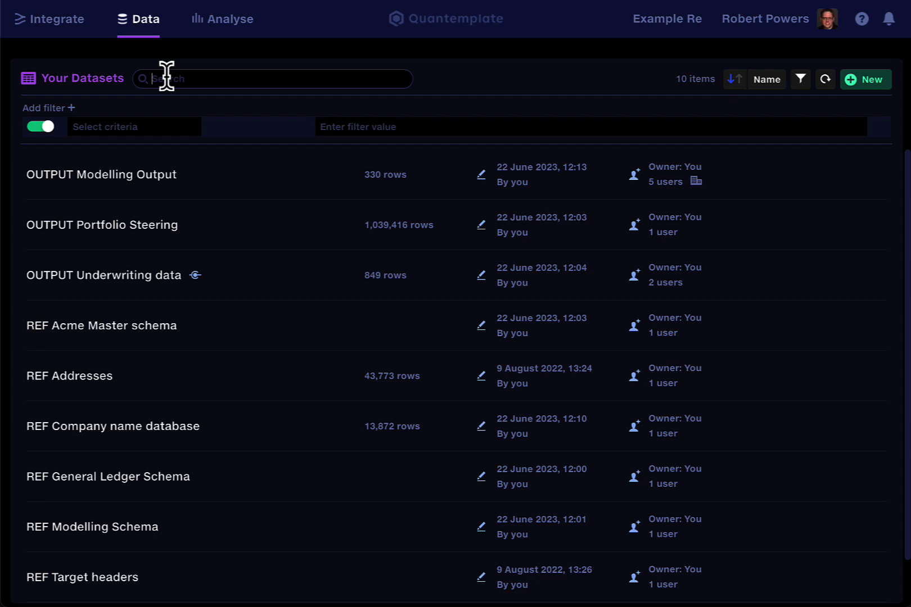
text(adre)
key(BackSpace)
key(BackSpace)
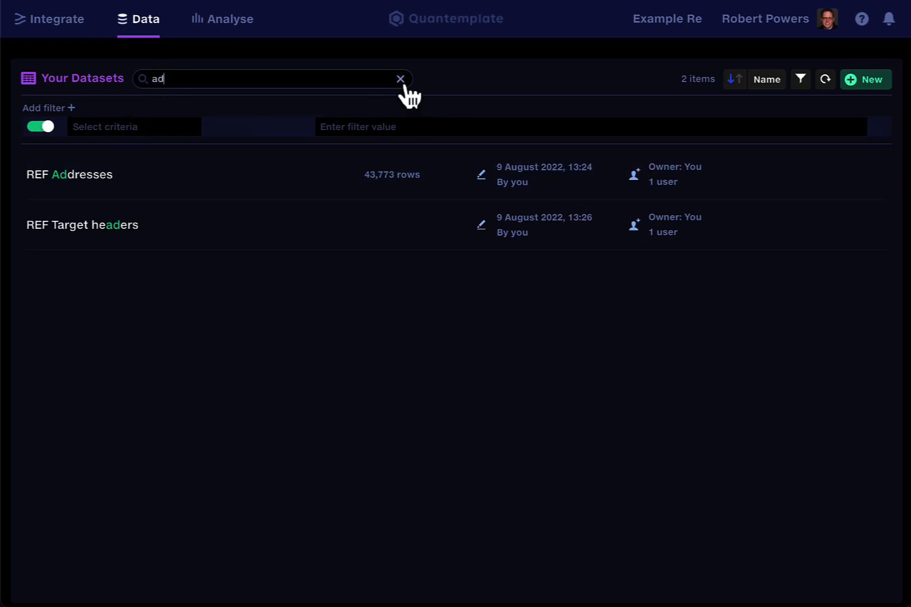
click(401, 79)
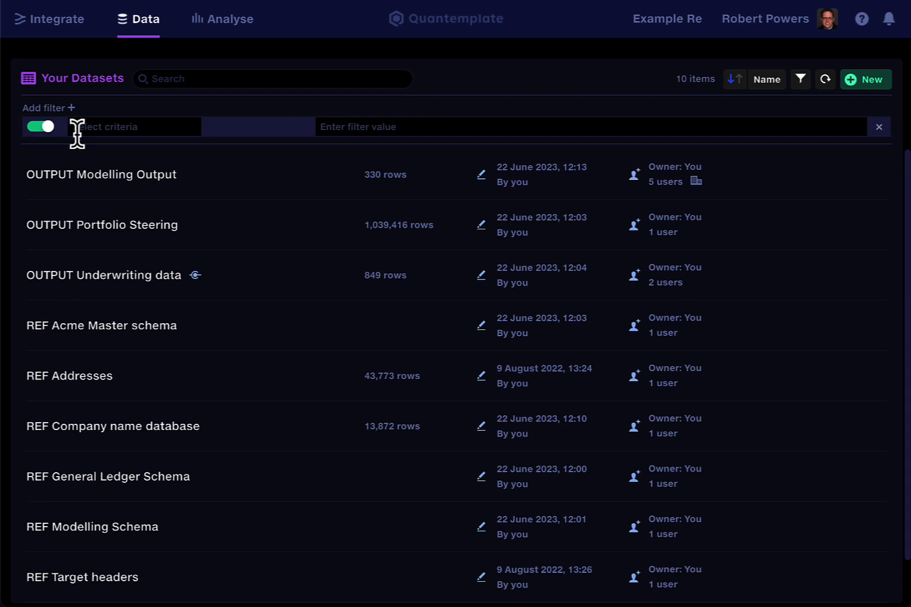
- Filter the datasets to those whose Date Updated is after 31/12/2022
click(80, 129)
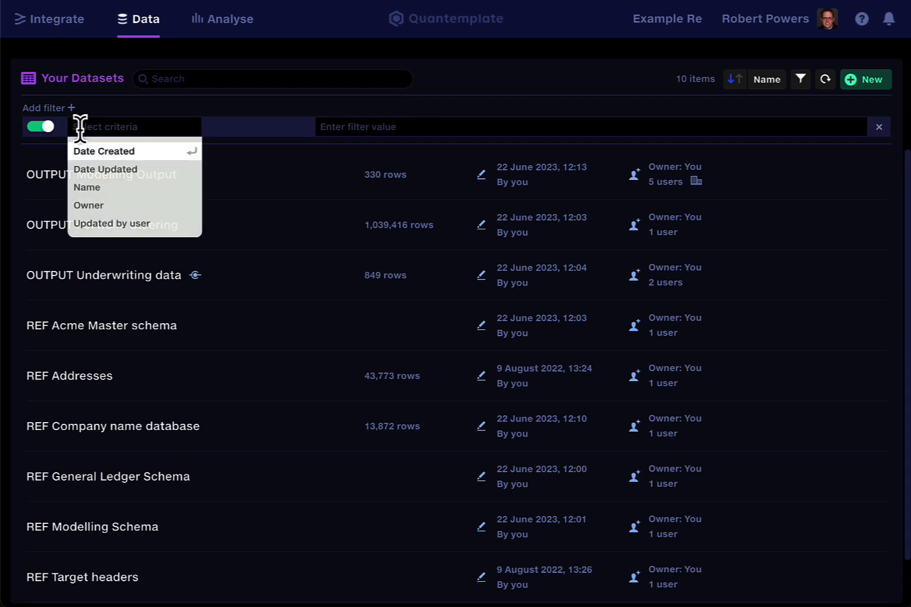
click(95, 168)
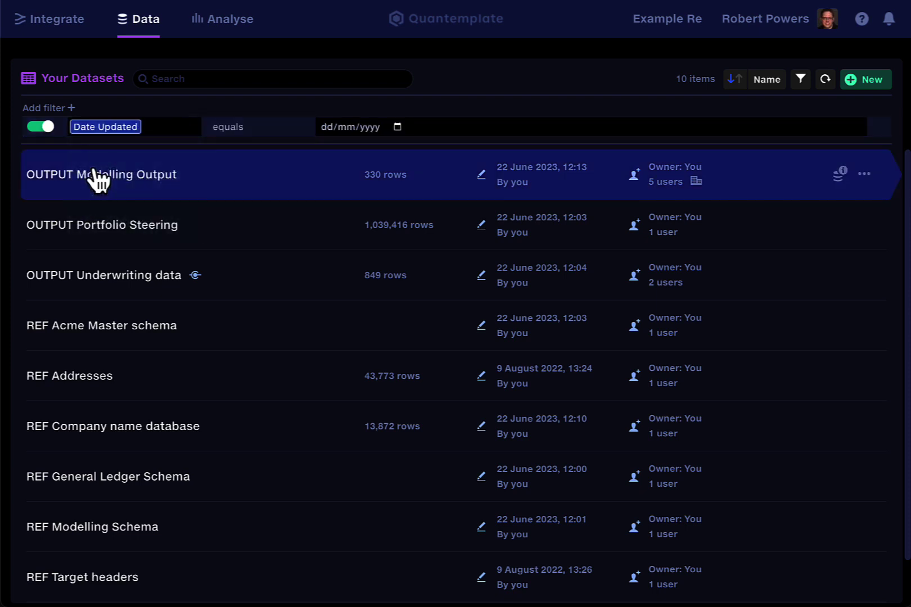
click(237, 128)
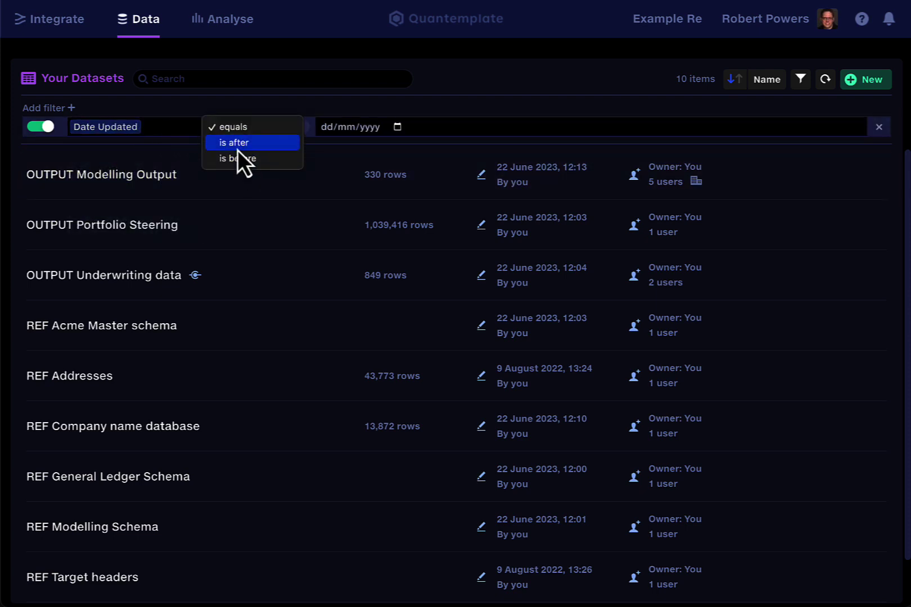
click(237, 150)
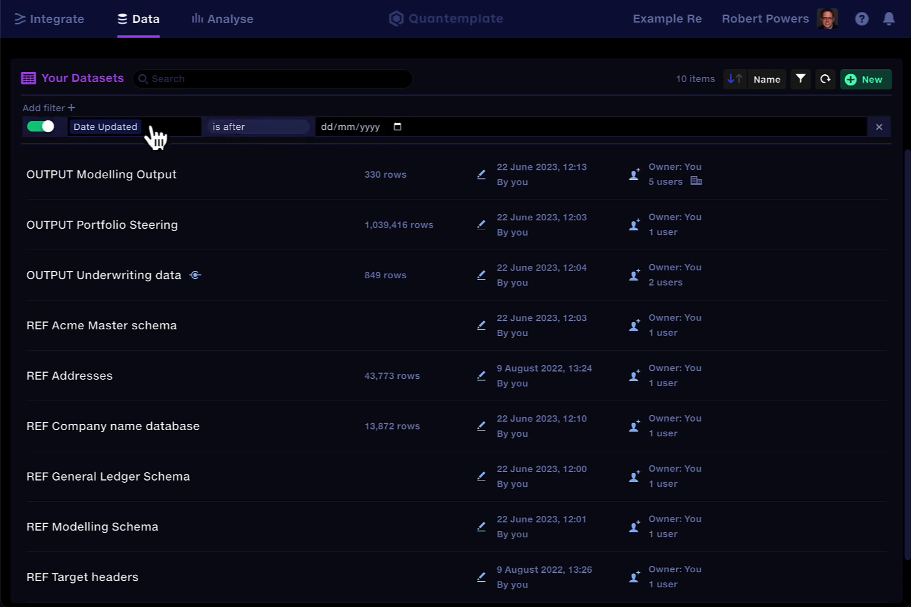
click(369, 128)
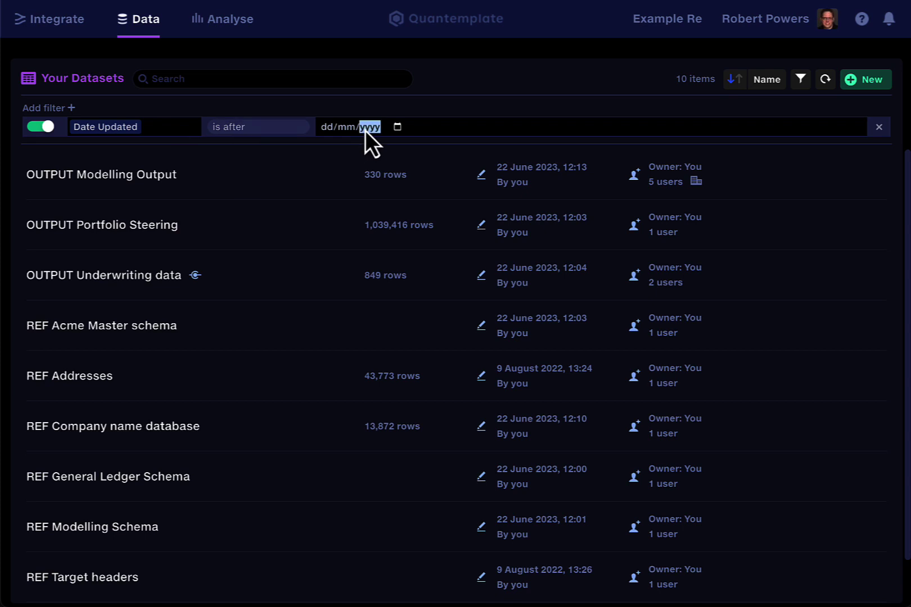
click(398, 128)
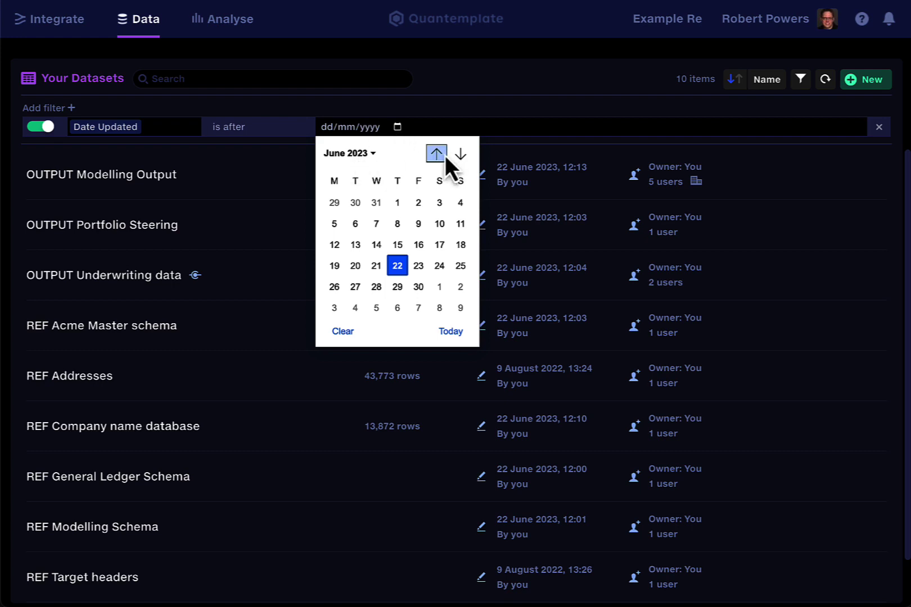
click(366, 157)
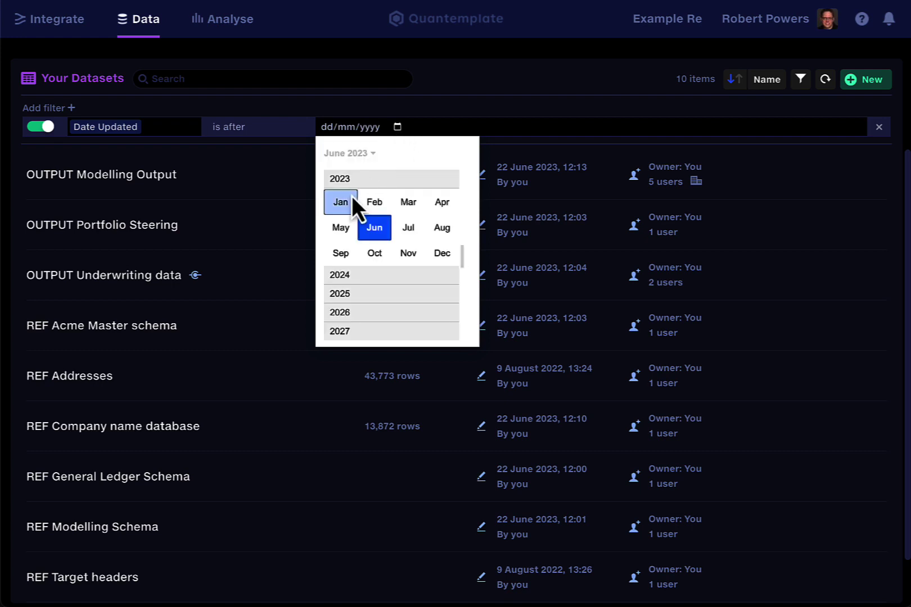
scroll(347, 199, up, 2)
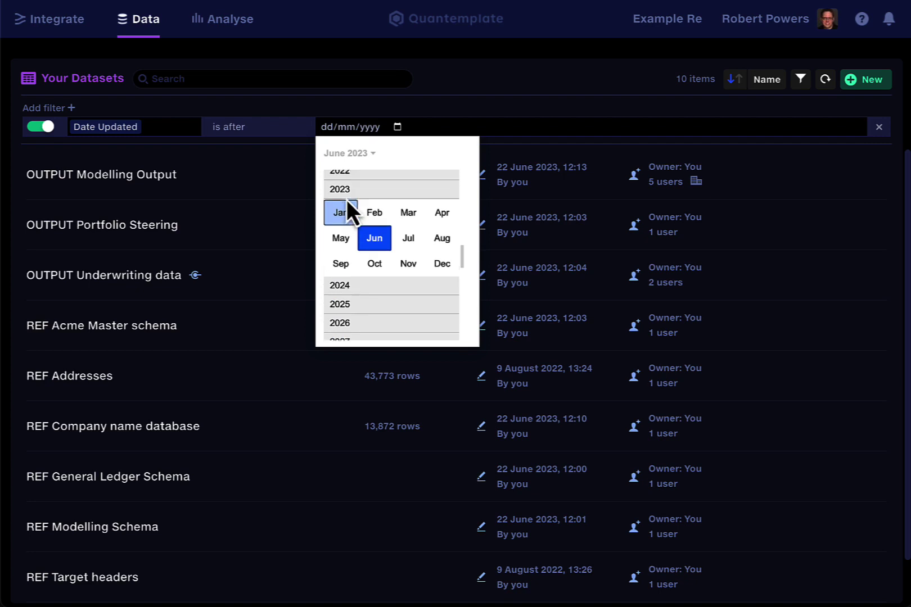
click(346, 178)
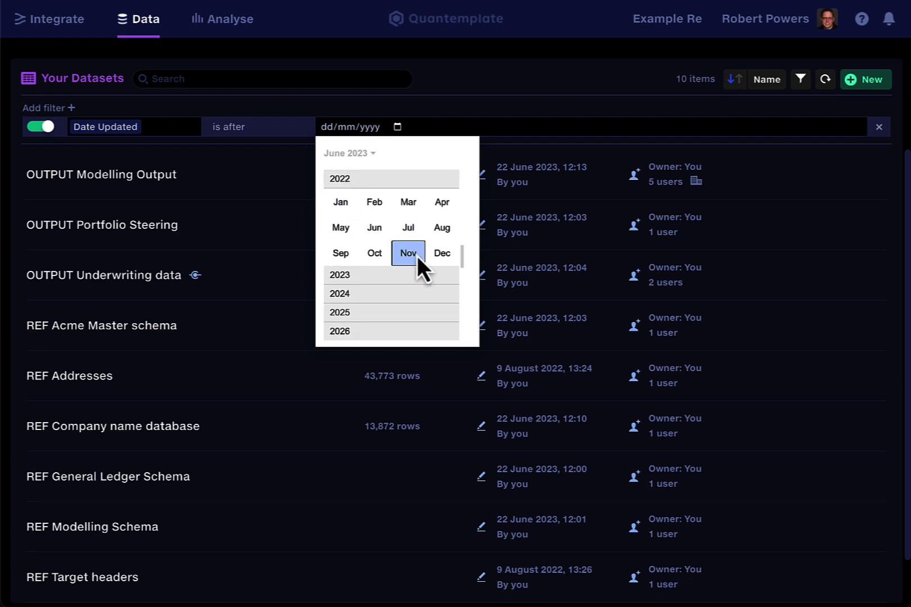
click(442, 254)
click(439, 288)
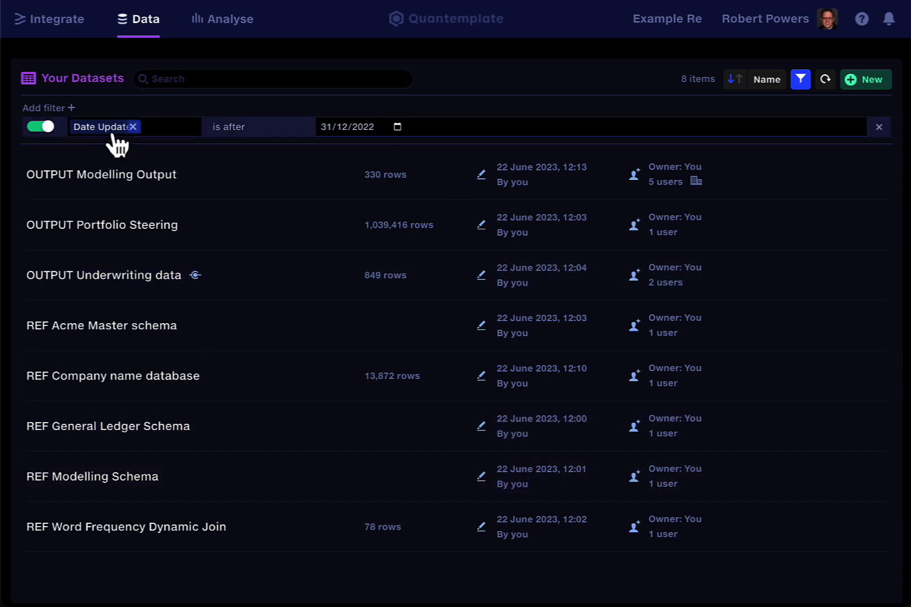
- Add a second filter for datasets whose Name contains REF
click(50, 108)
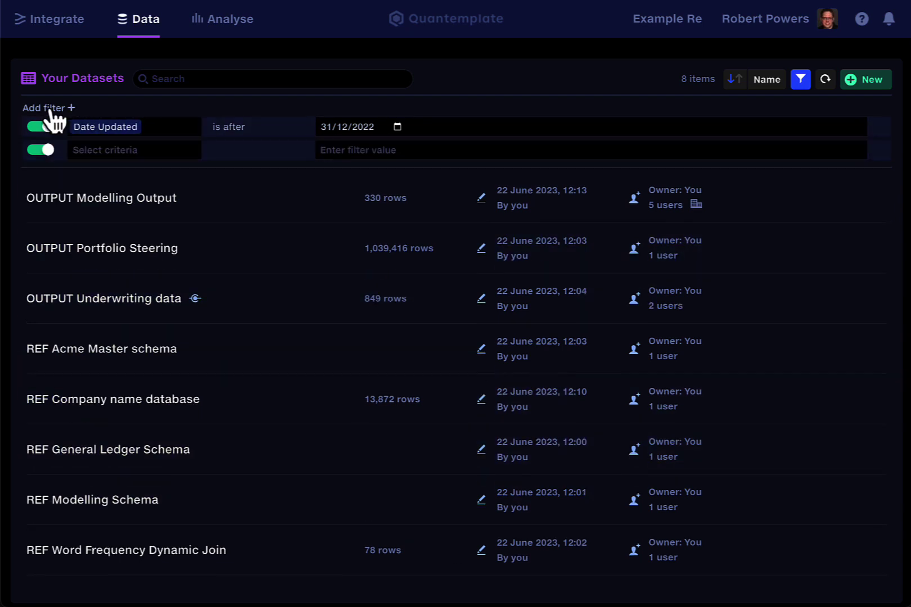
click(105, 148)
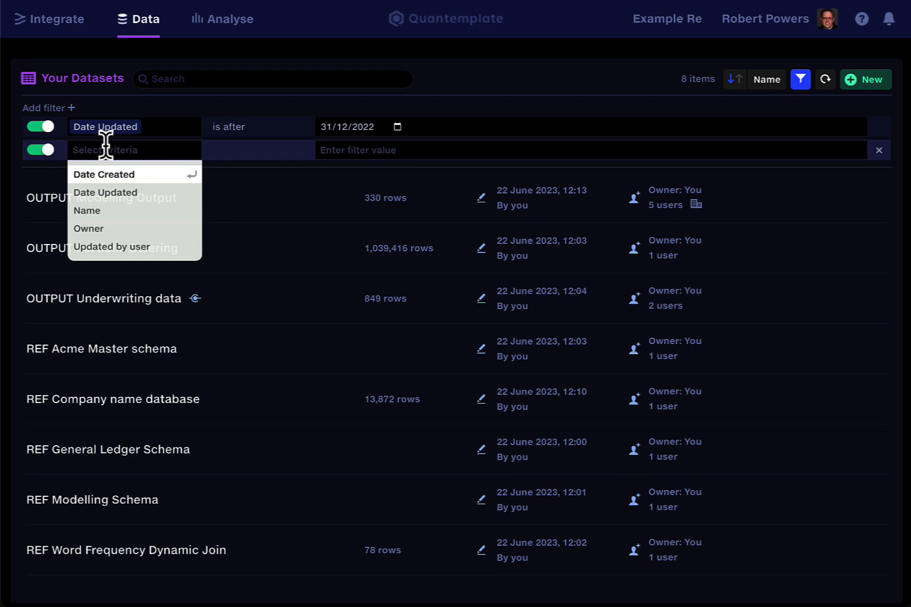
click(101, 215)
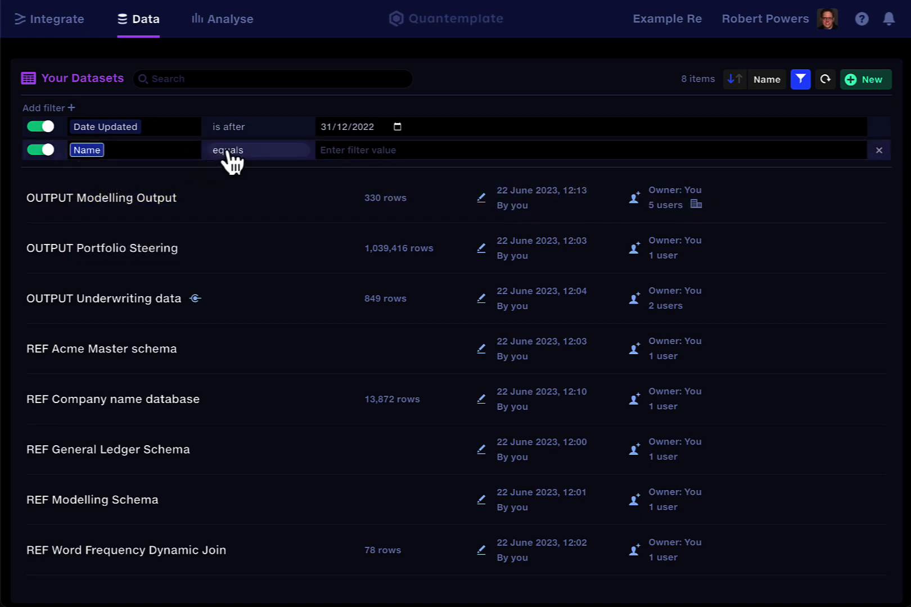
click(226, 152)
click(230, 178)
click(354, 149)
text(REF)
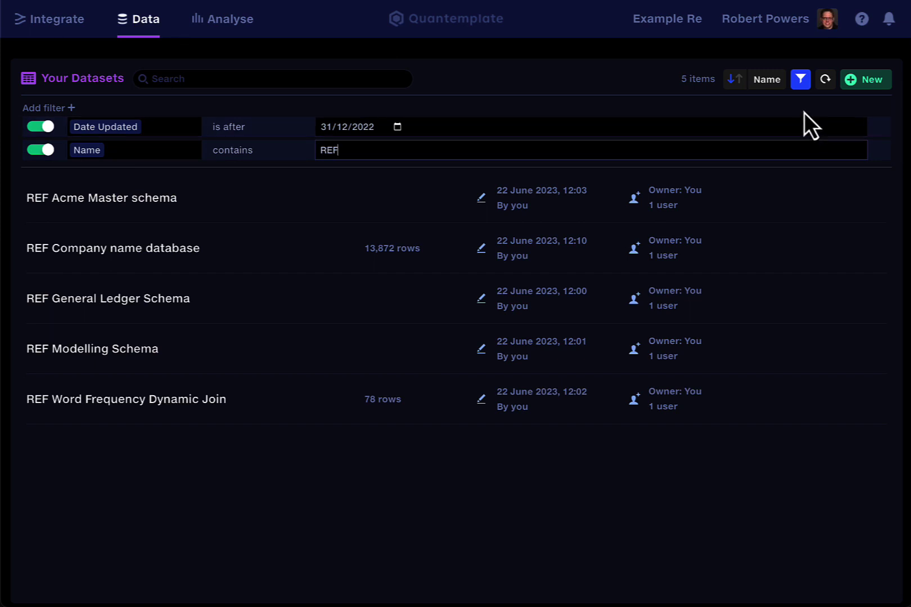
- Collapse and reopen the filter settings, and switch the Date Updated and Name filters off and on again
click(706, 114)
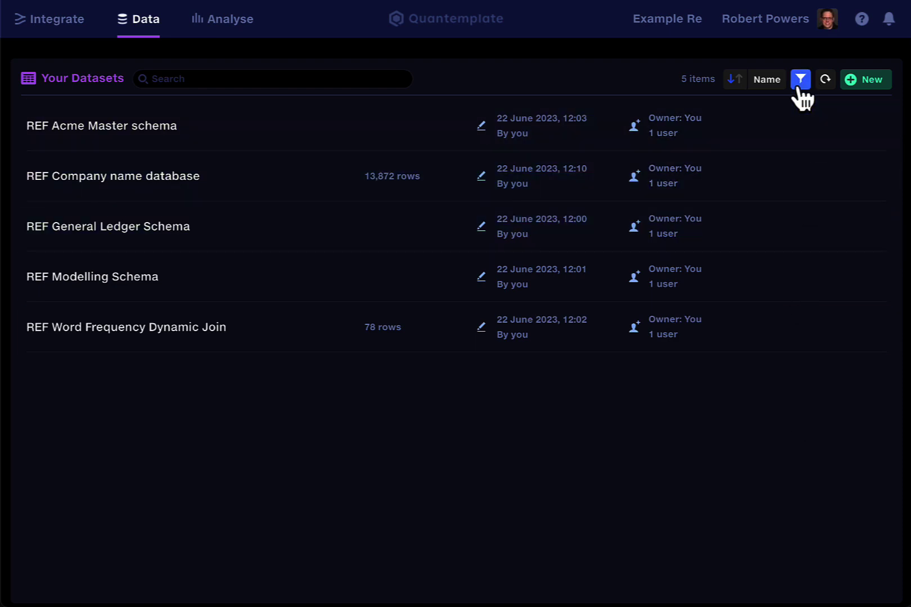
click(798, 89)
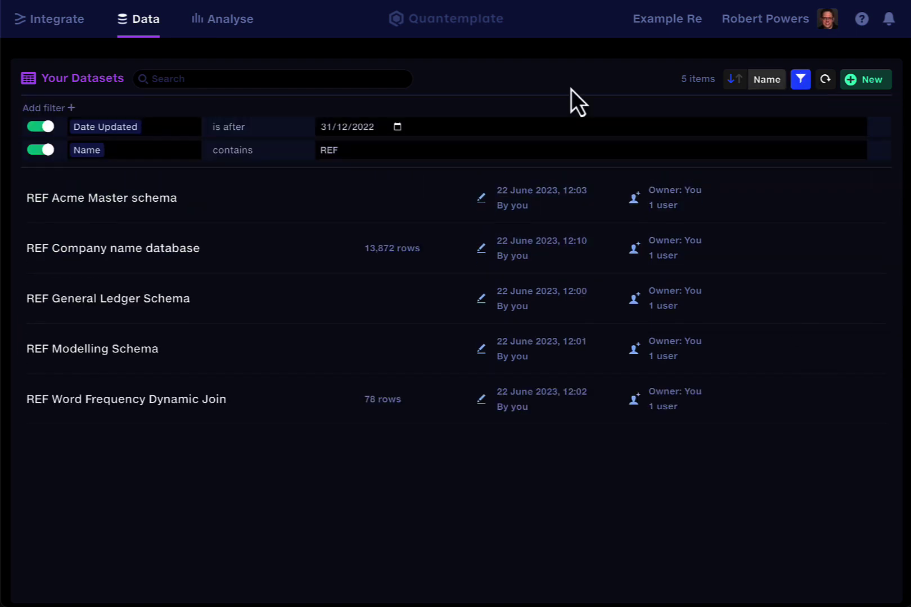
click(37, 127)
click(39, 149)
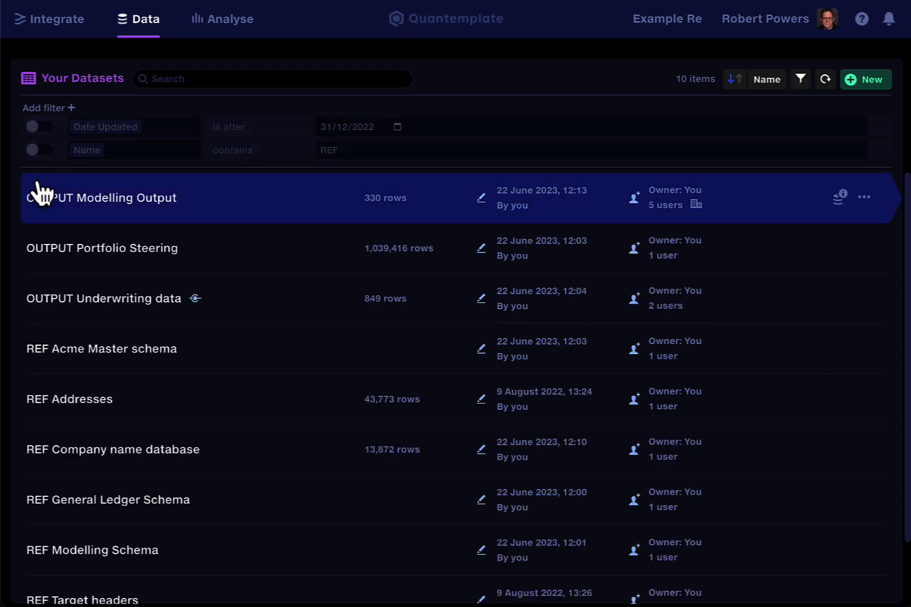
click(40, 149)
click(42, 126)
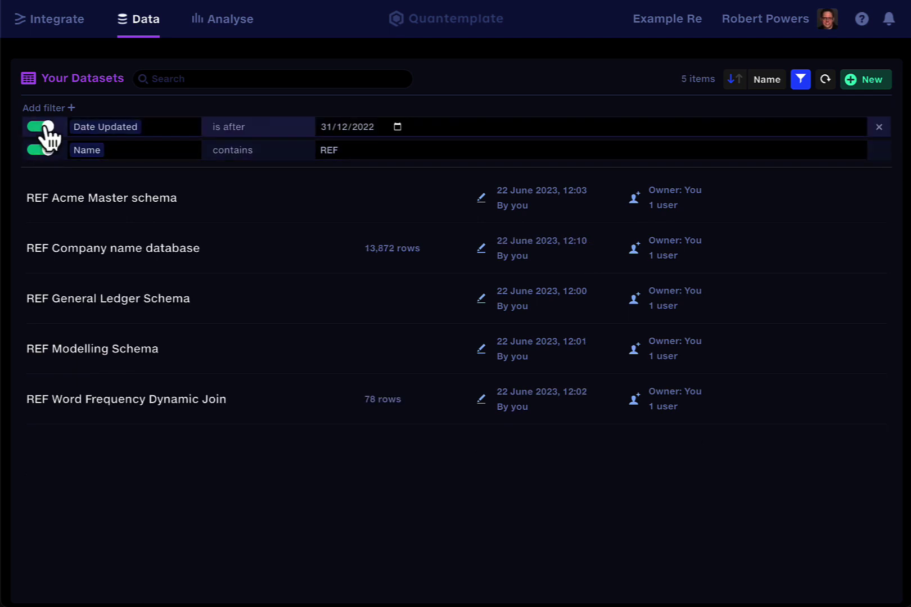
- Remove the Name filter from the datasets list, keeping the Date Updated filter
click(879, 150)
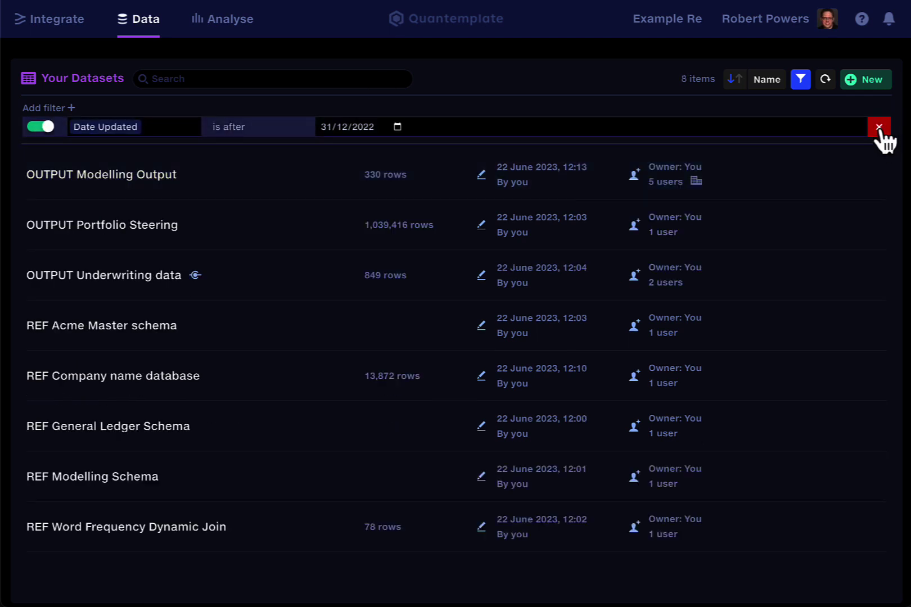
- Remove the Date Updated filter from the datasets list and close the filter settings
click(879, 127)
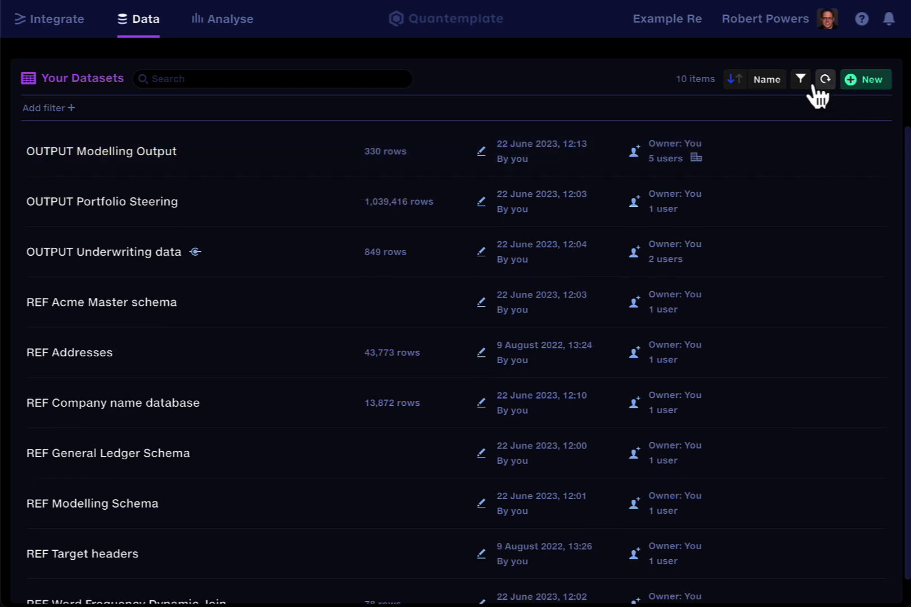
click(803, 84)
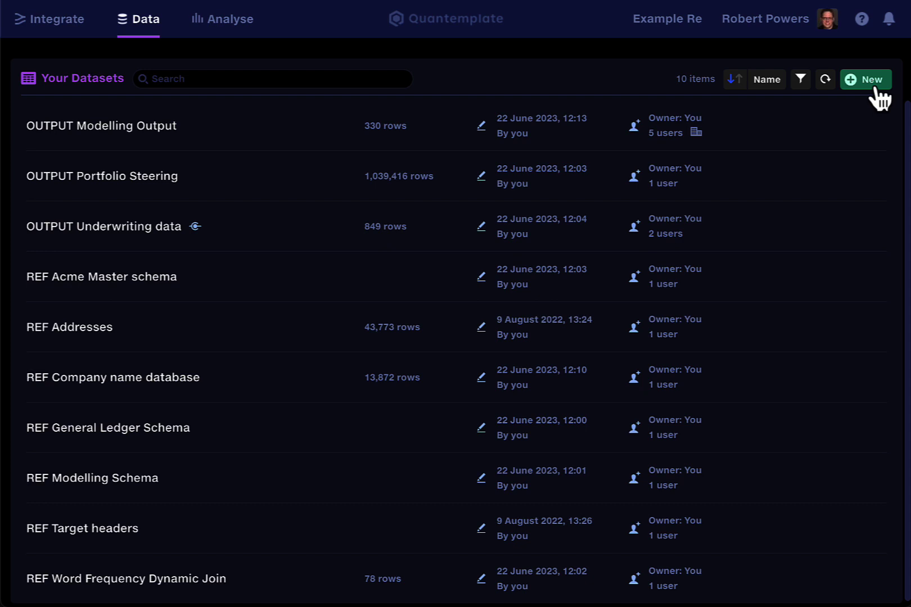
- Create a new dataset named Test data and upload a local Excel or CSV file into it
click(866, 79)
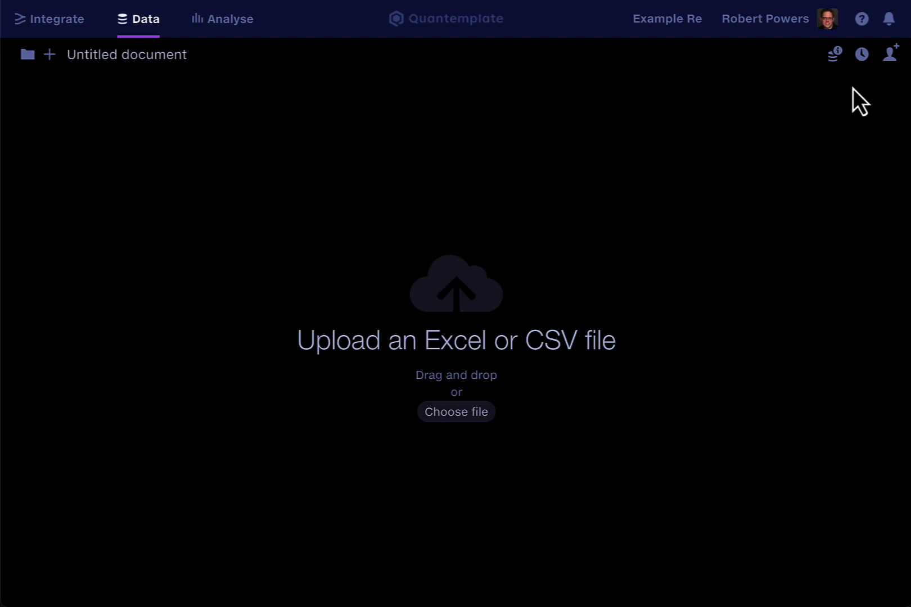
click(133, 54)
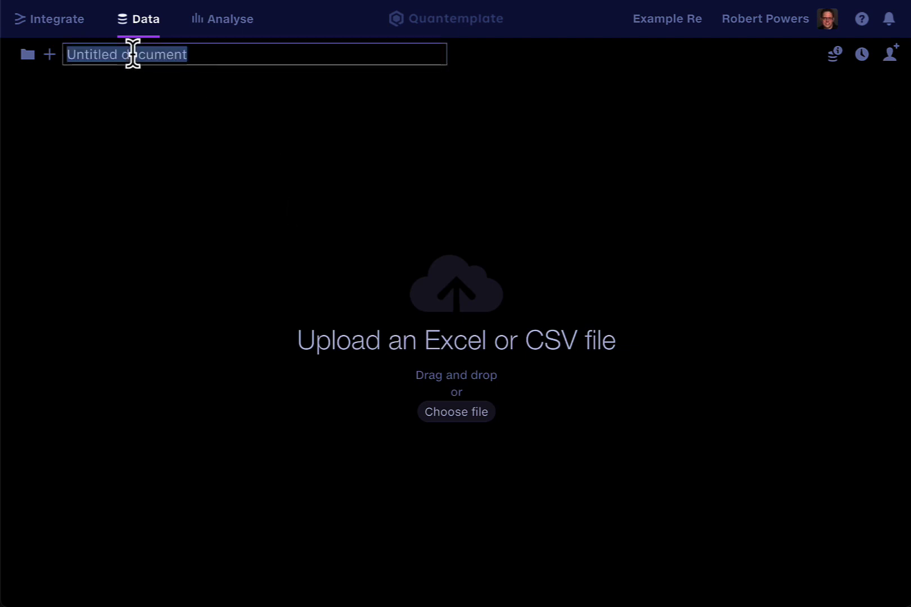
text(Test da)
text(ta)
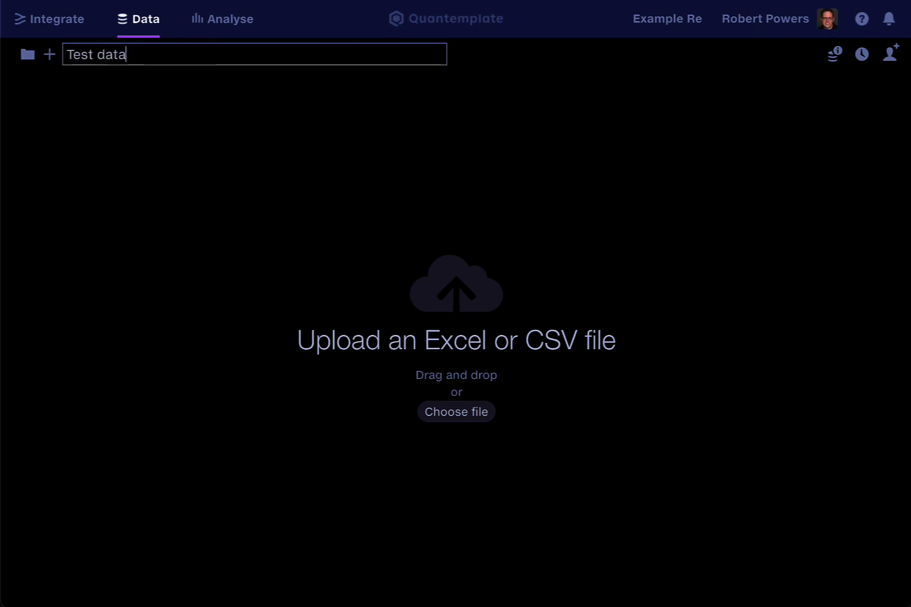
key(Return)
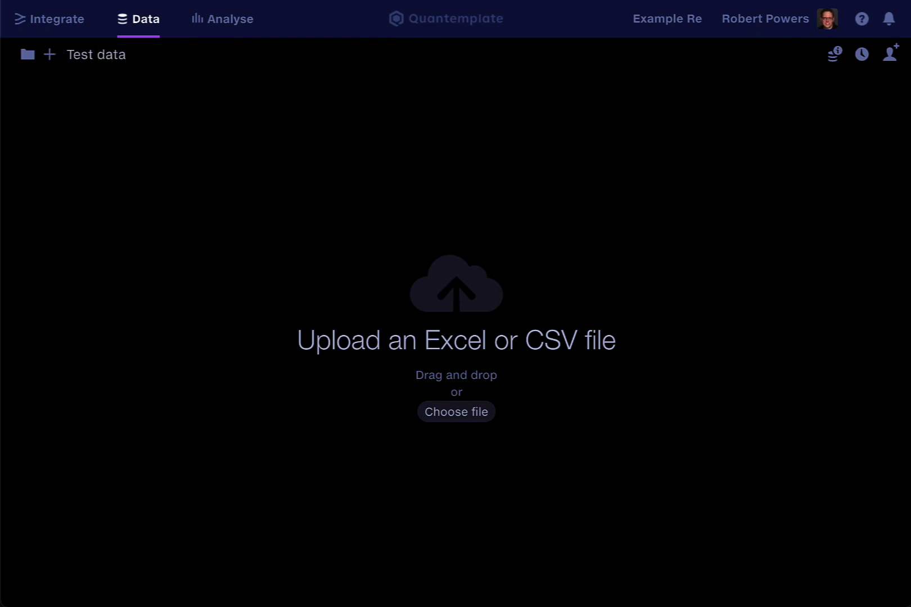
drag(444, 605, 458, 254)
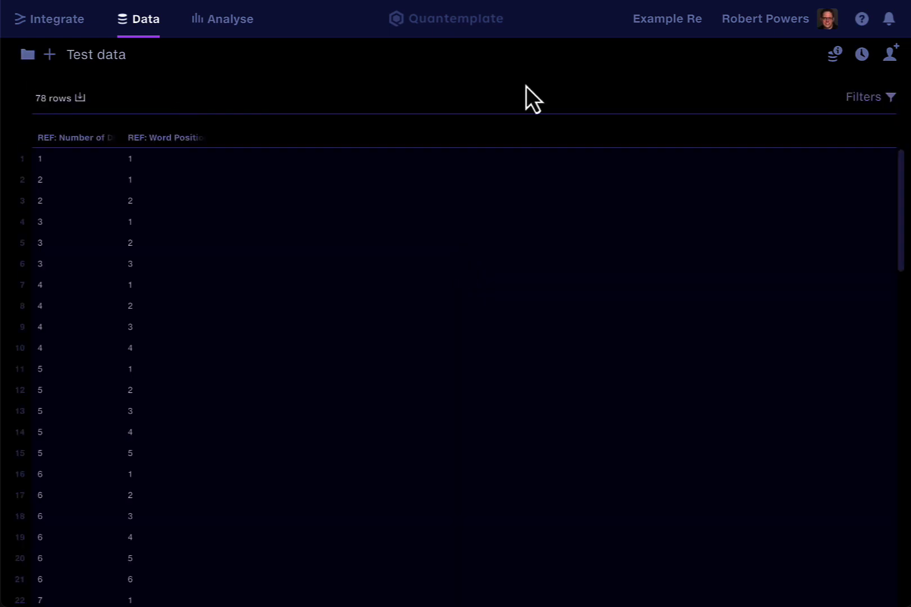
- Review the Test data dataset's info, revision history, sharing settings and column filter options
click(835, 57)
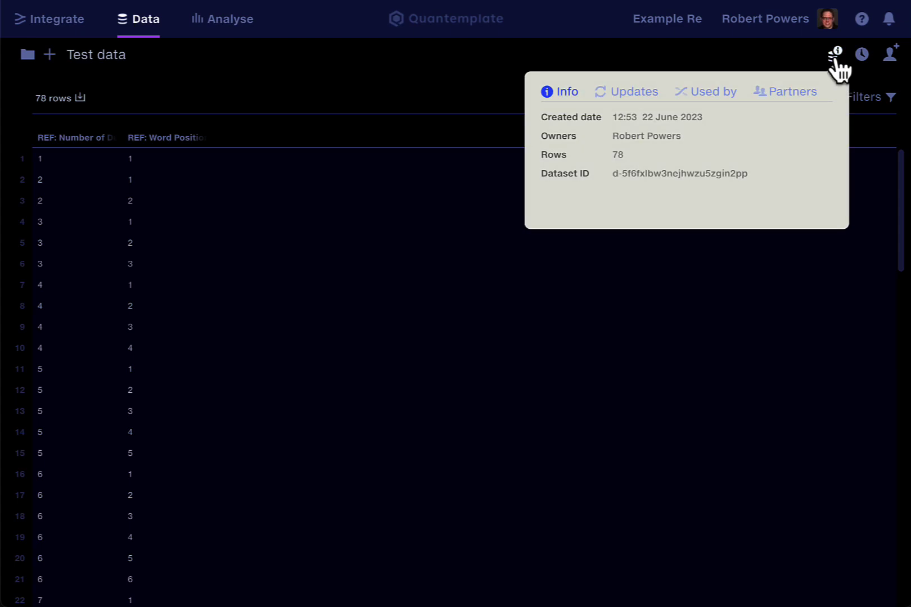
click(864, 56)
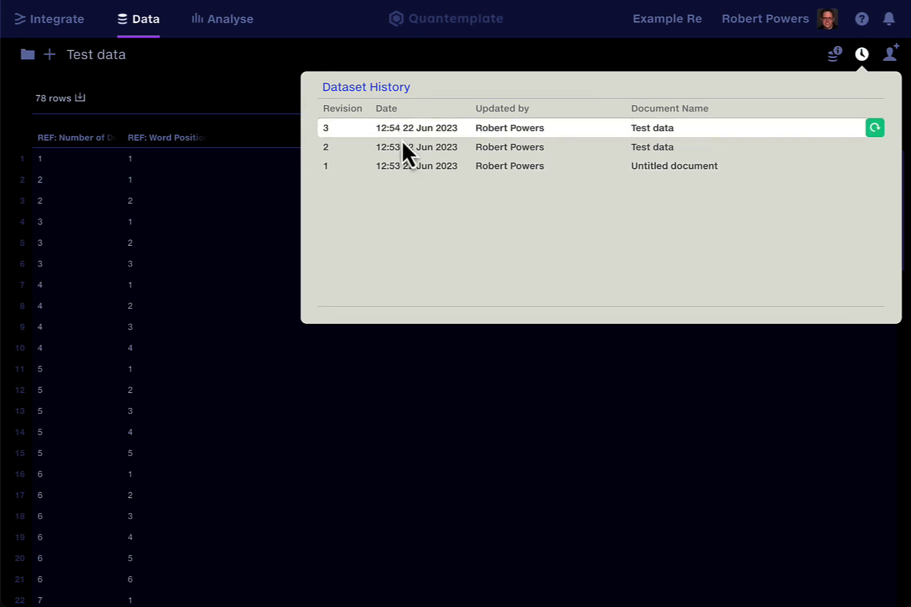
click(543, 57)
click(891, 56)
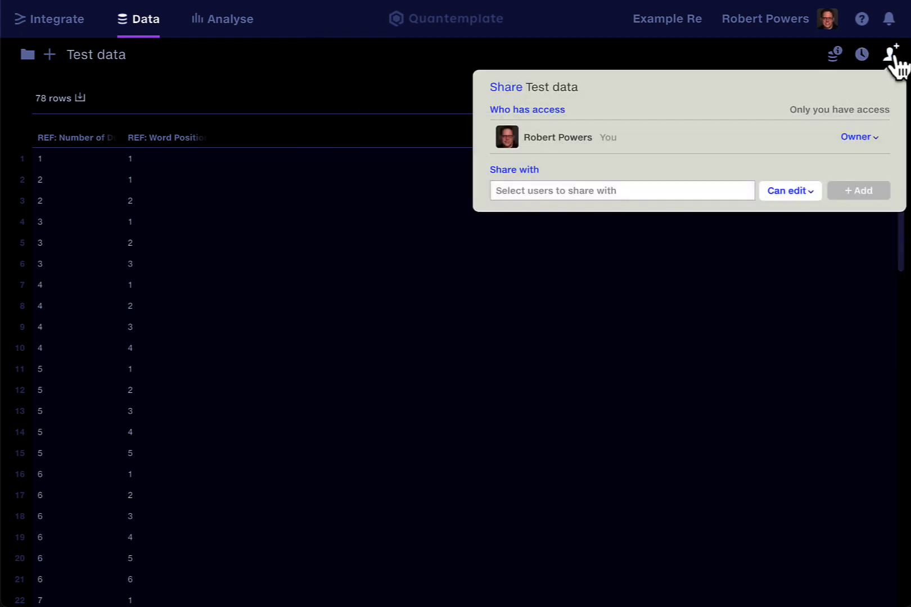
click(780, 54)
click(890, 101)
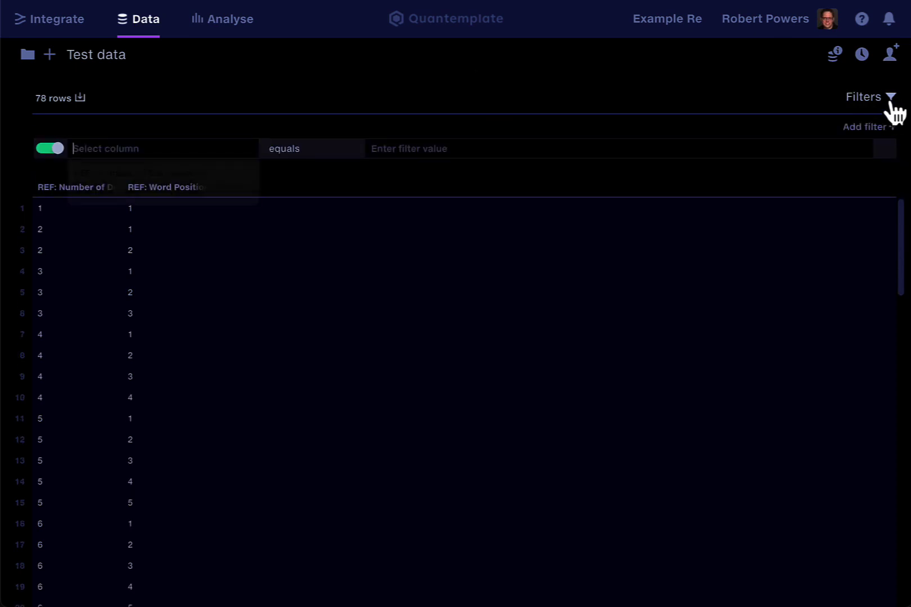
click(890, 101)
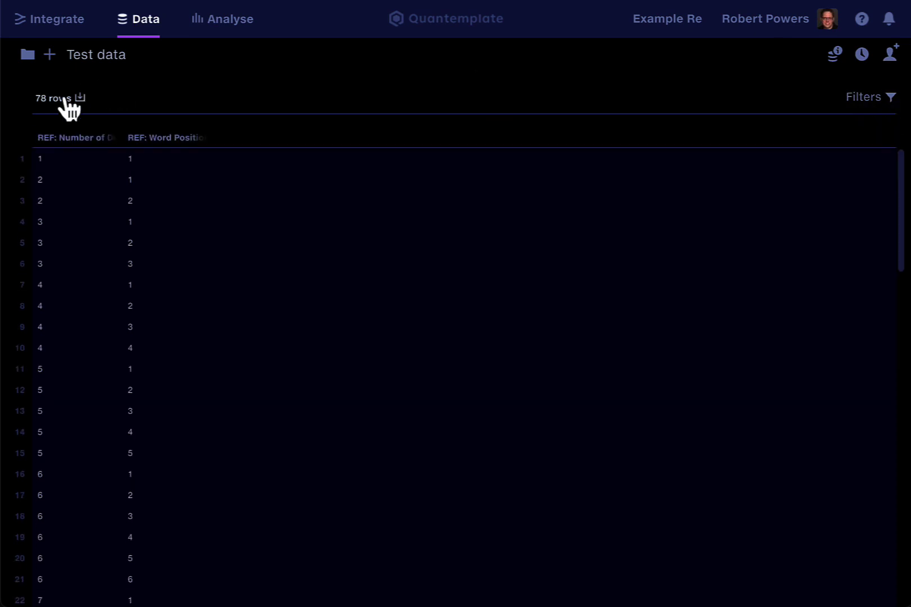
- Return to the datasets list, and view the pipelines list and the reports list
click(27, 55)
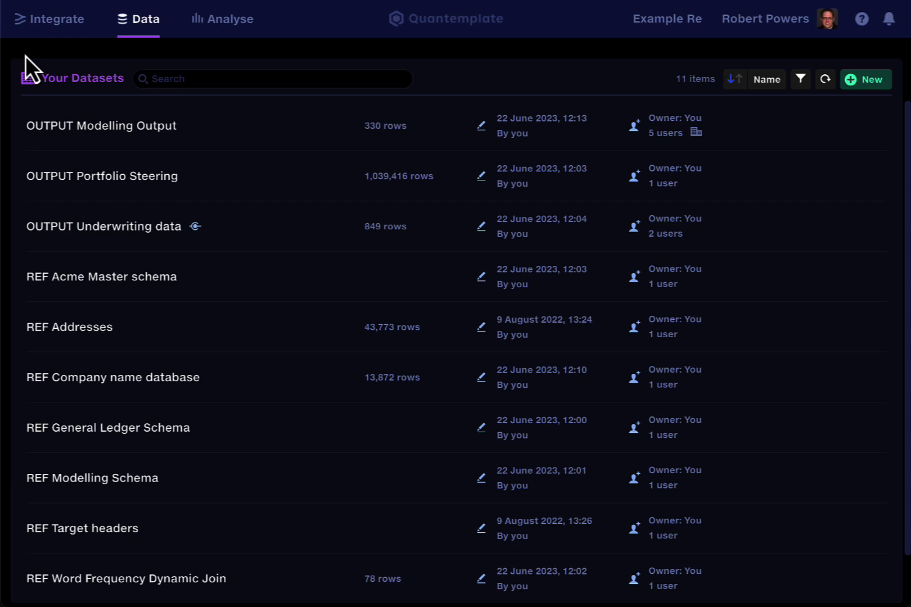
click(50, 27)
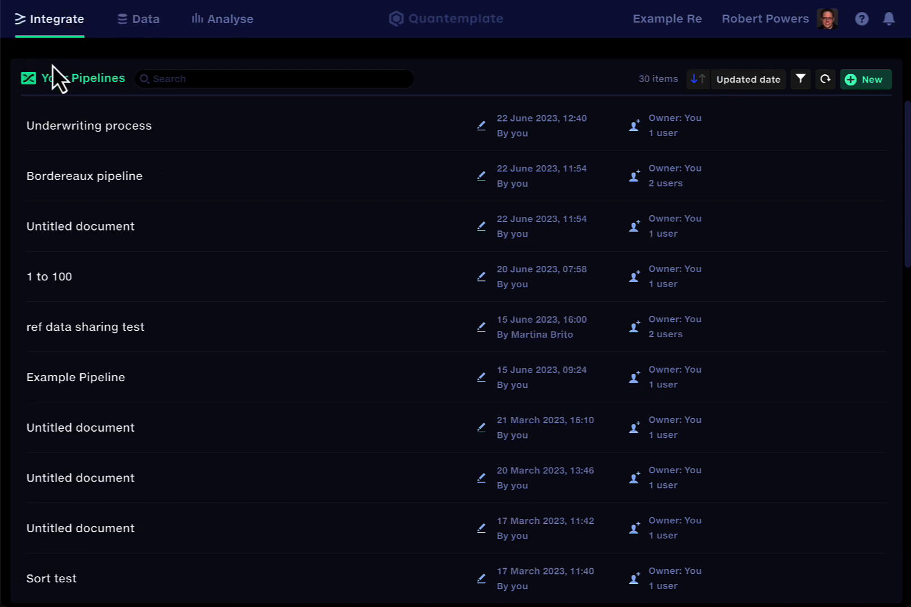
click(212, 21)
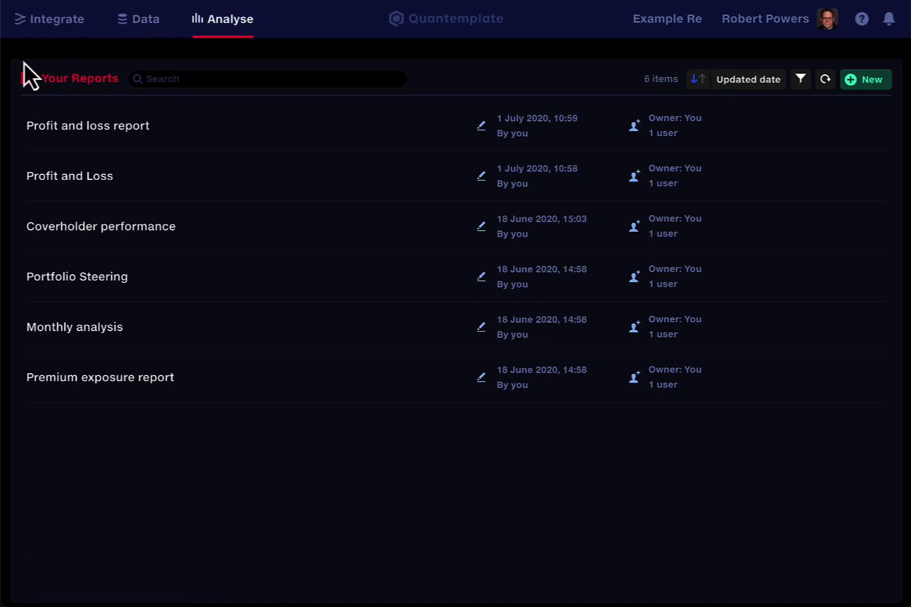